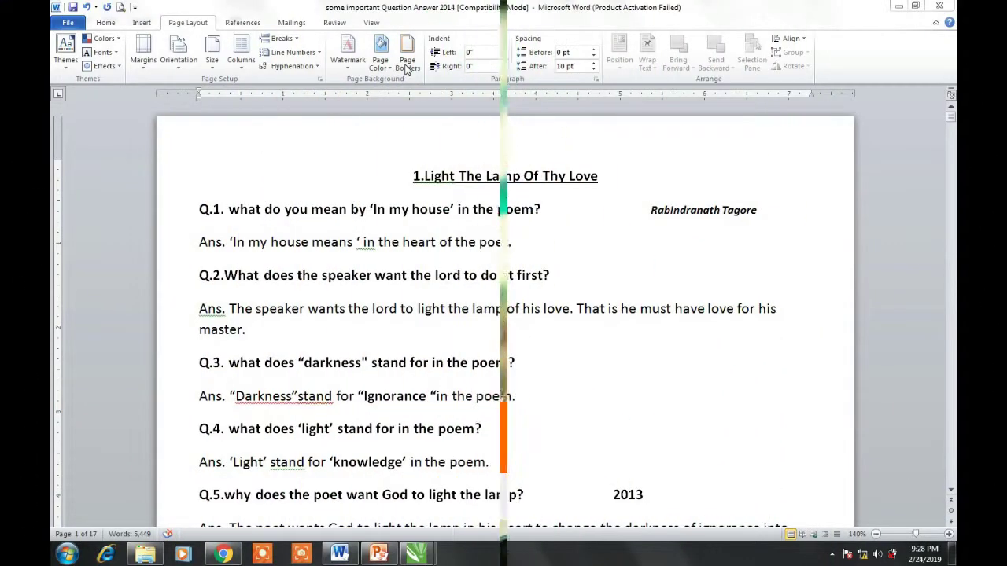
Step: Frame every page with a plain ½ pt automatic-colour Box page border applied to the whole document
left_click(451, 181)
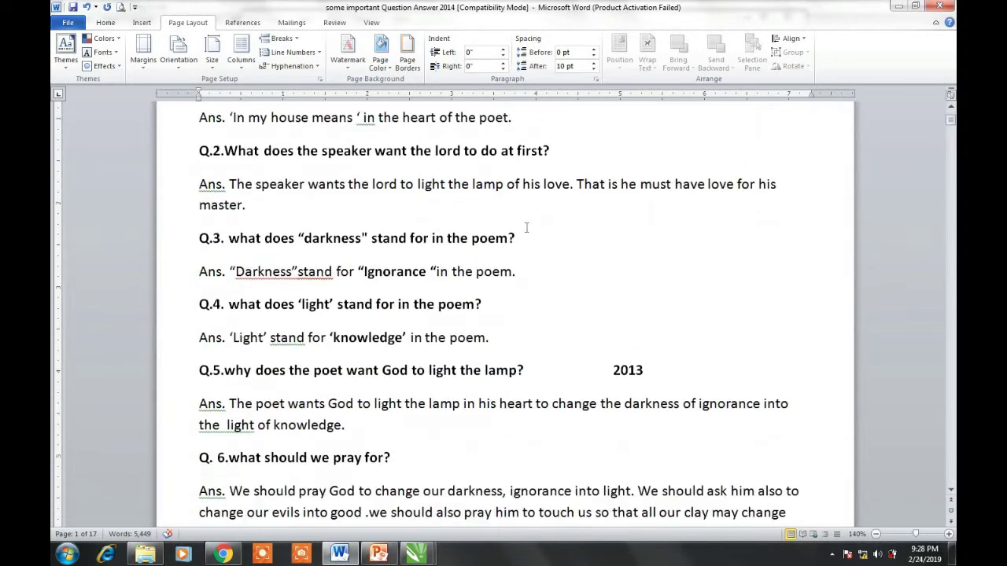
scroll(526, 218, "down", 3)
scroll(525, 217, "down", 3)
scroll(526, 217, "up", 1)
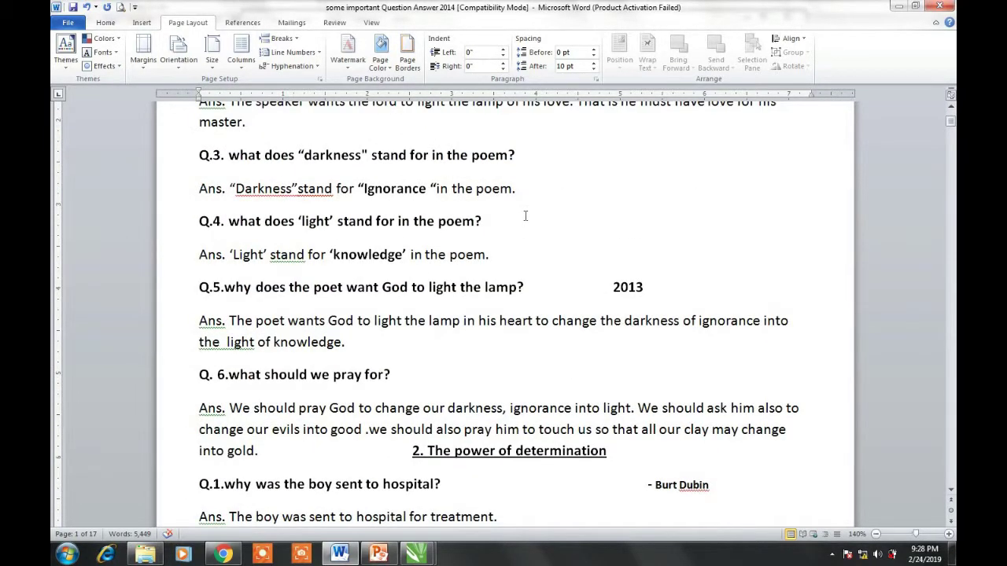
scroll(525, 214, "up", 4)
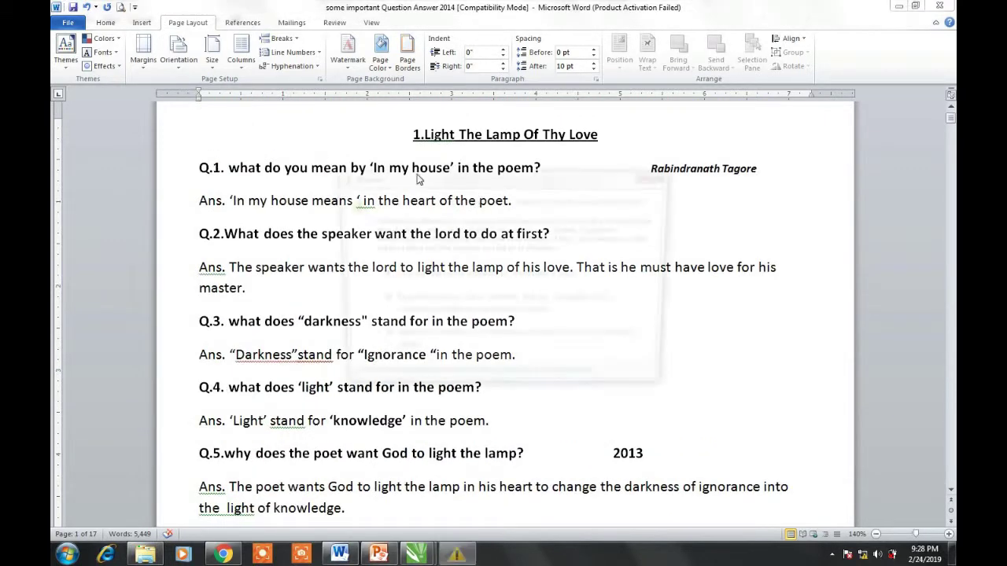
left_click(665, 178)
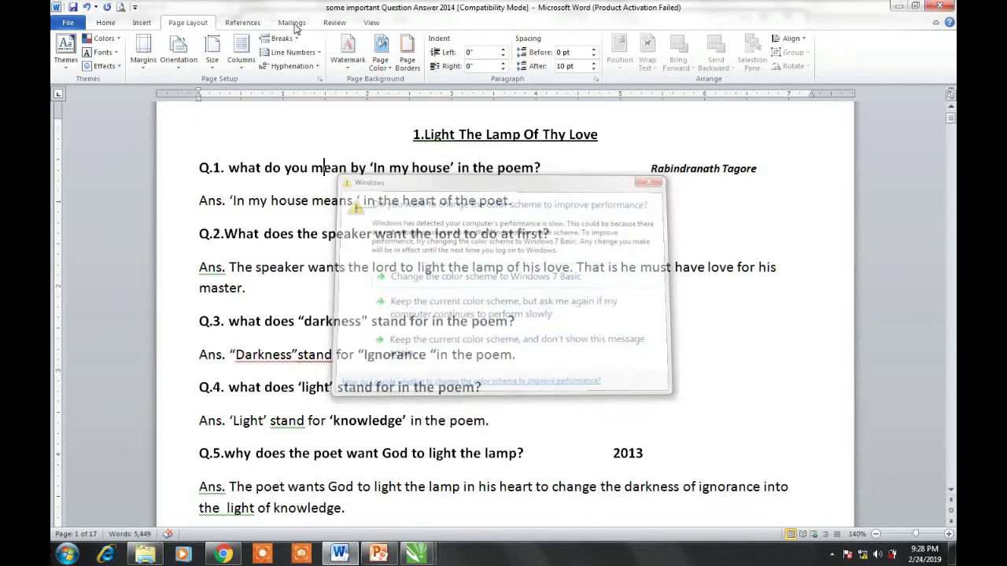
left_click(402, 56)
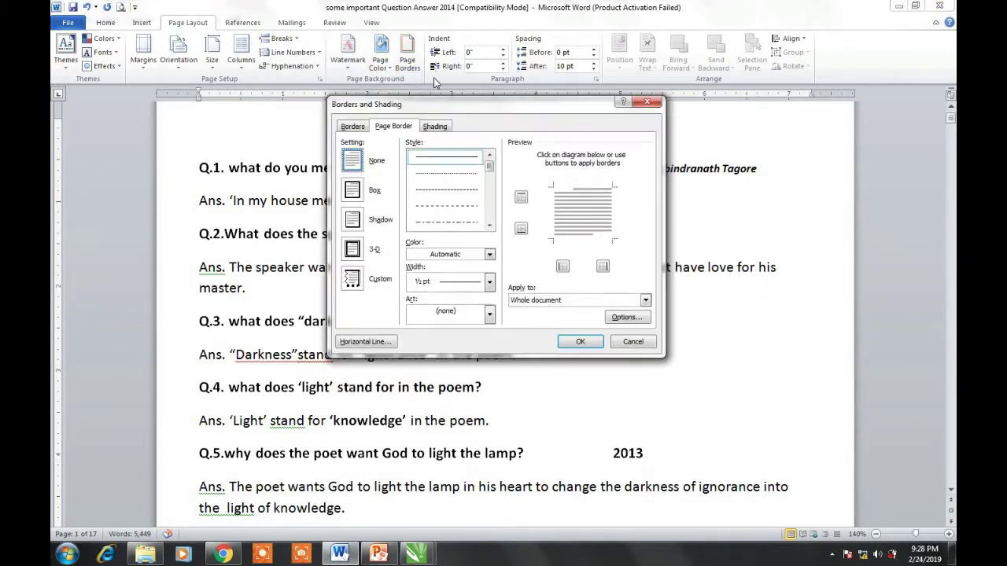
left_click_drag(377, 141, 568, 189)
left_click_drag(251, 7, 461, 70)
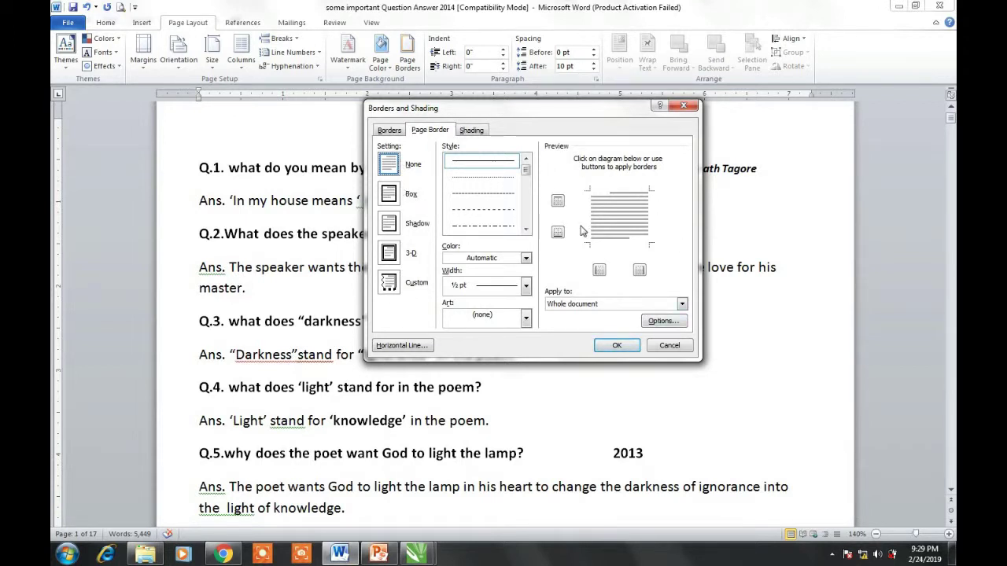
left_click(388, 196)
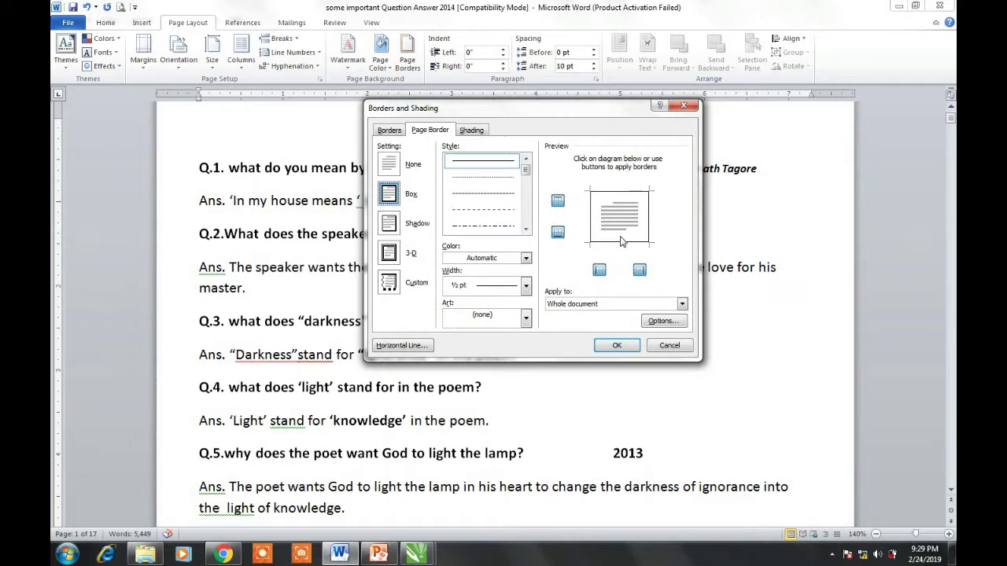
left_click(617, 346)
scroll(598, 236, "up", 1)
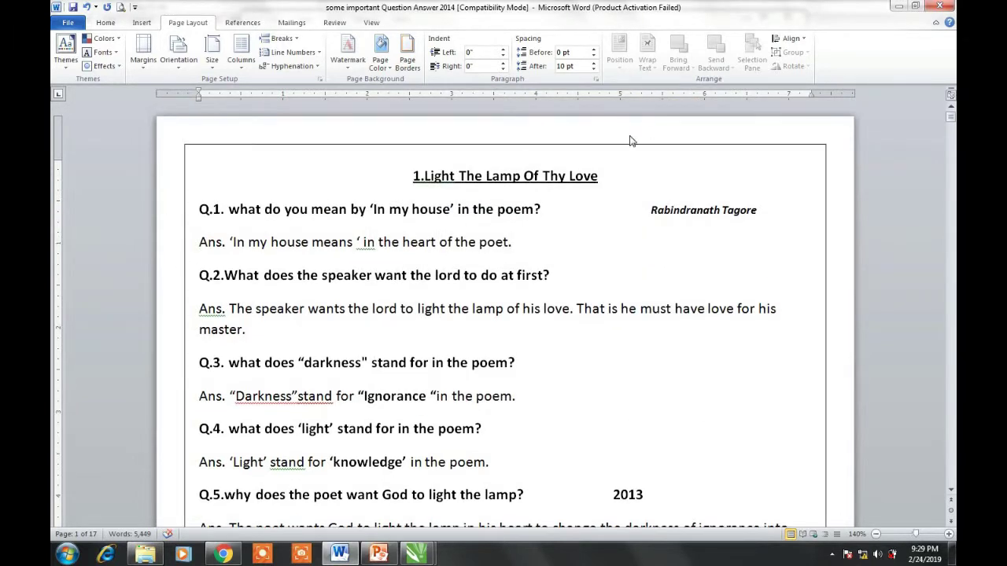
Step: Reopen the page border settings and check the Art list, leaving it at (none)
scroll(546, 291, "down", 3)
scroll(549, 296, "down", 3)
scroll(550, 296, "down", 3)
scroll(550, 297, "up", 1)
scroll(548, 296, "up", 3)
scroll(548, 294, "up", 4)
left_click(344, 74)
left_click(347, 72)
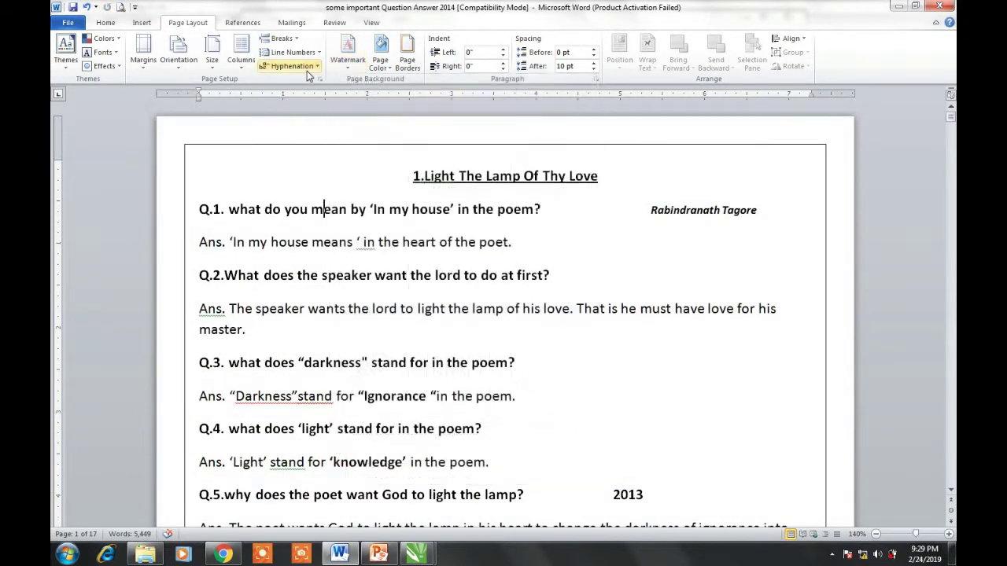
left_click(406, 61)
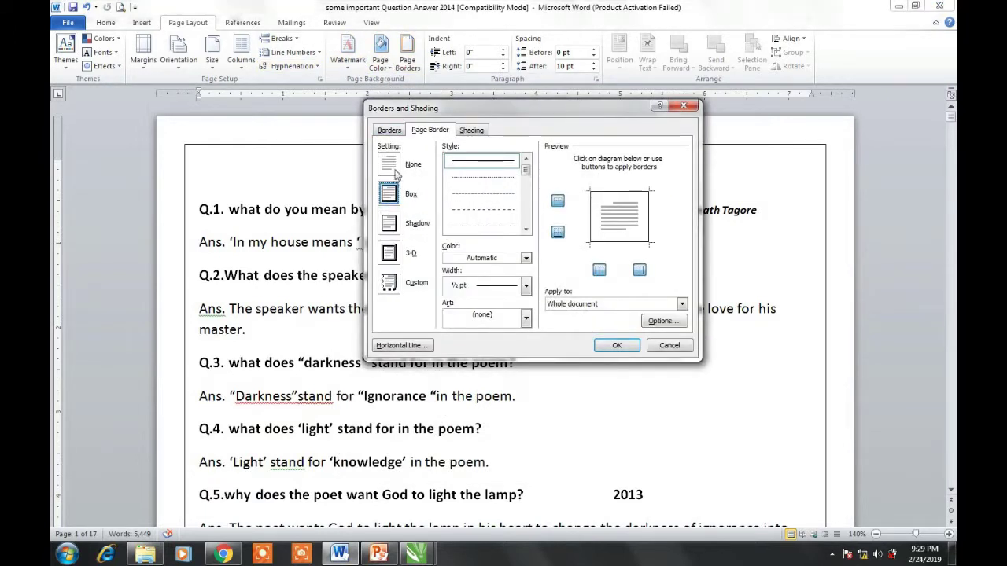
left_click_drag(587, 111, 500, 85)
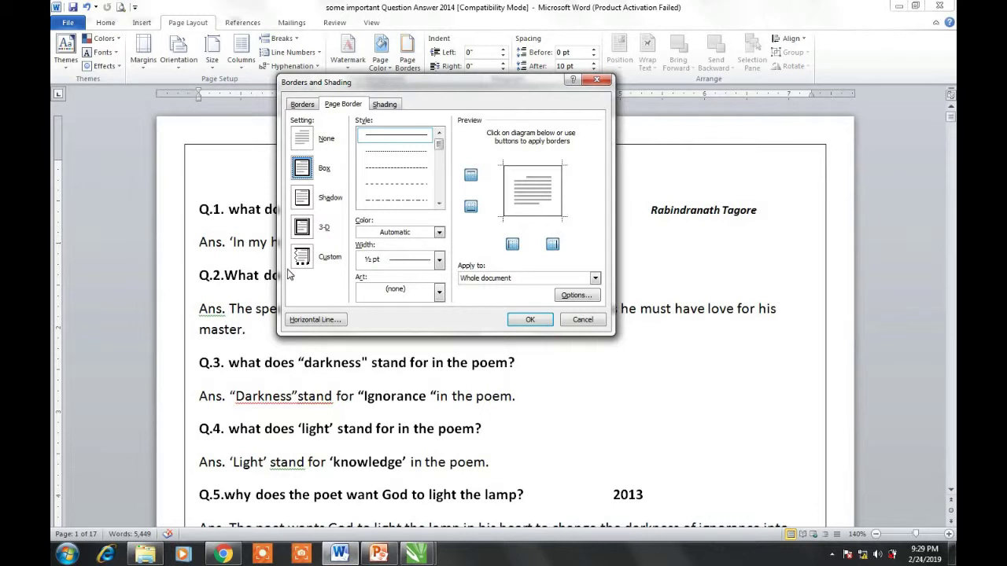
left_click(439, 293)
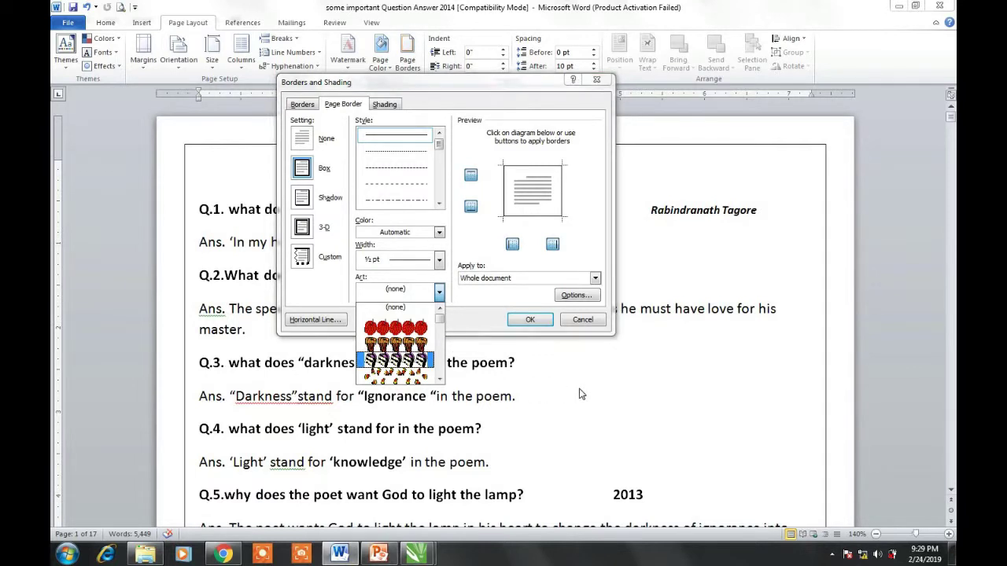
left_click(438, 291)
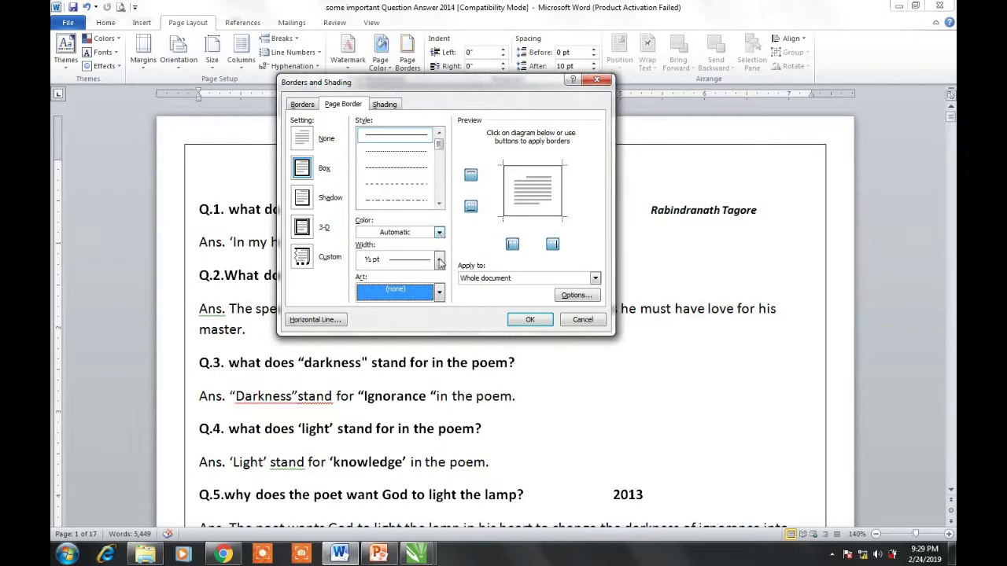
Step: Thicken the box page border to a 3 pt width
left_click(439, 261)
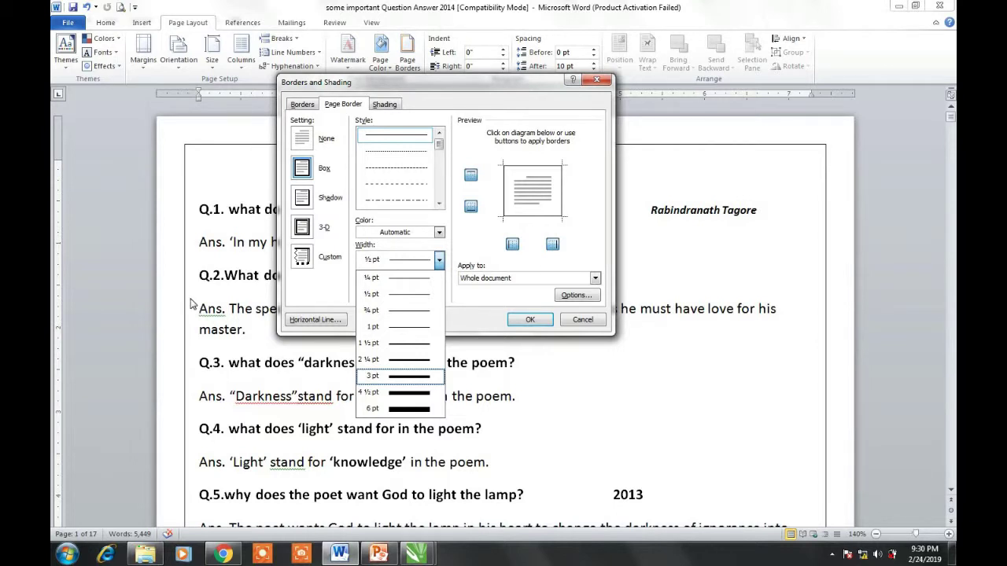
left_click(404, 376)
left_click(525, 321)
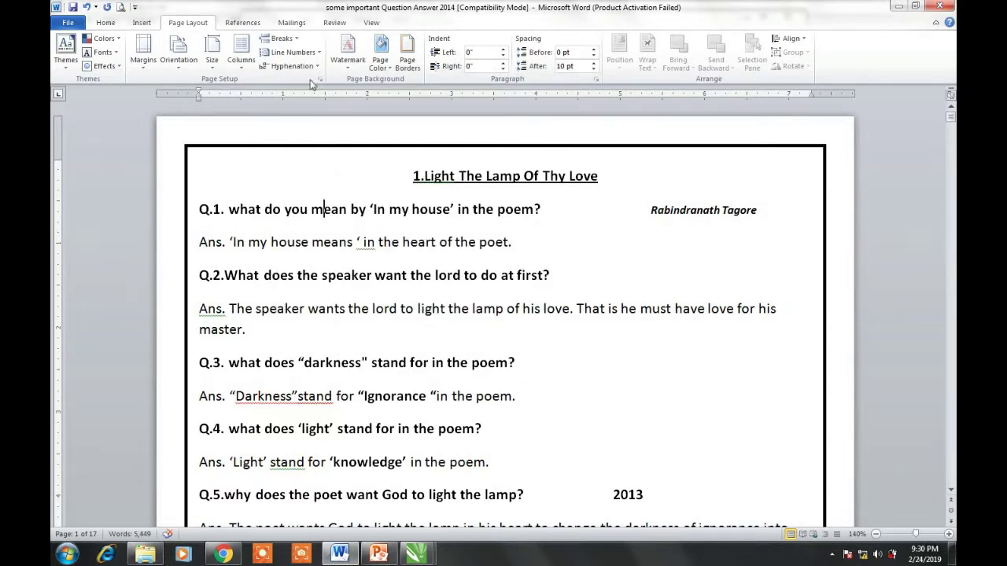
Step: Recolour the 3 pt page border purple from the Standard Colors palette
left_click(403, 68)
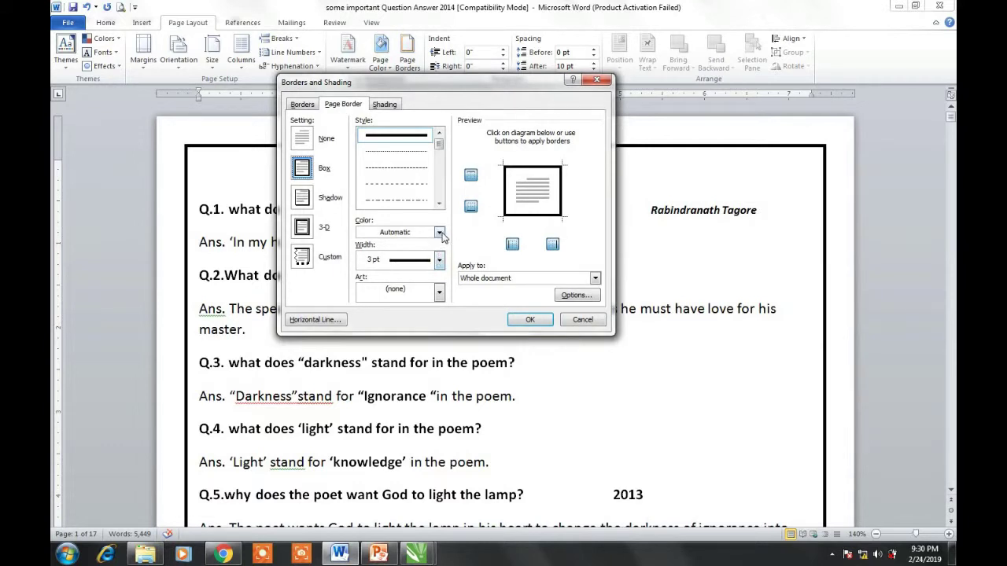
left_click(440, 234)
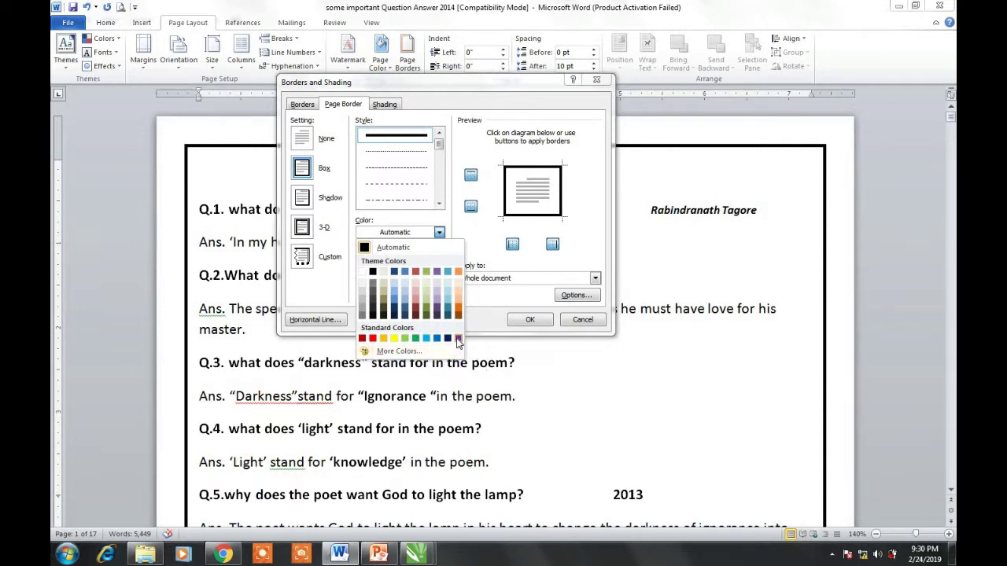
left_click(458, 339)
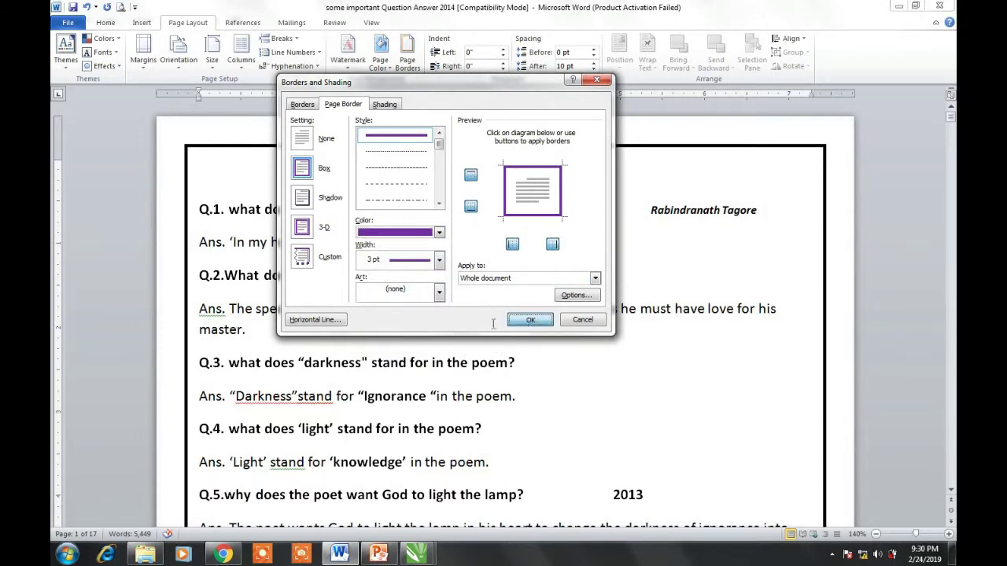
left_click(526, 319)
scroll(419, 270, "down", 2)
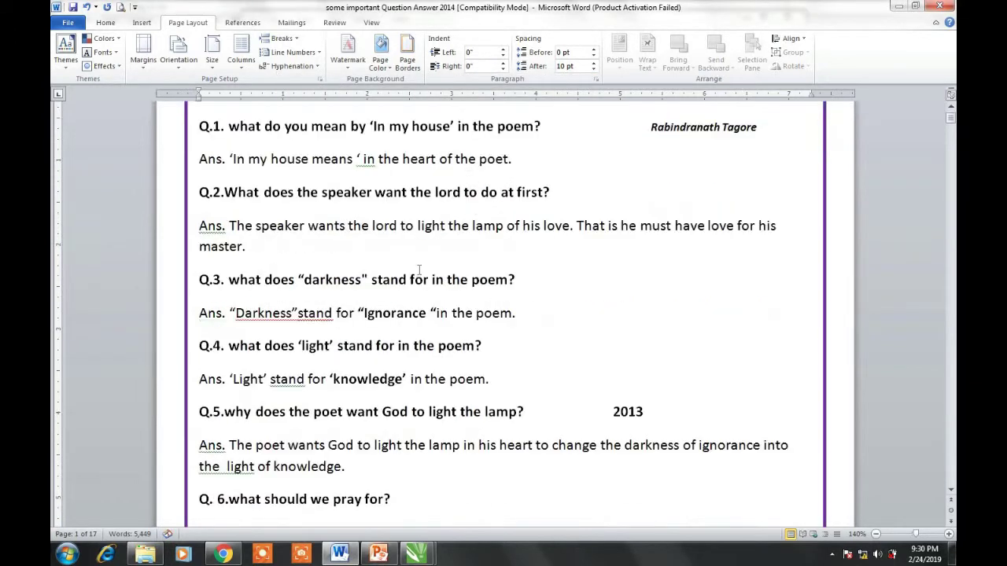
scroll(420, 271, "up", 2)
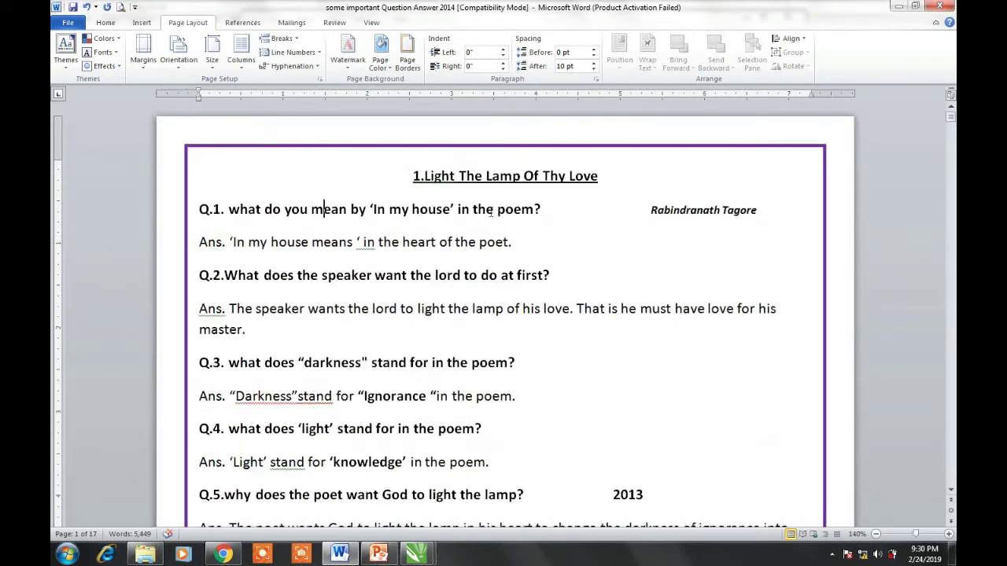
Step: Swap the purple line for the 12 pt yellow star art border and review the pages
left_click(339, 68)
left_click(406, 55)
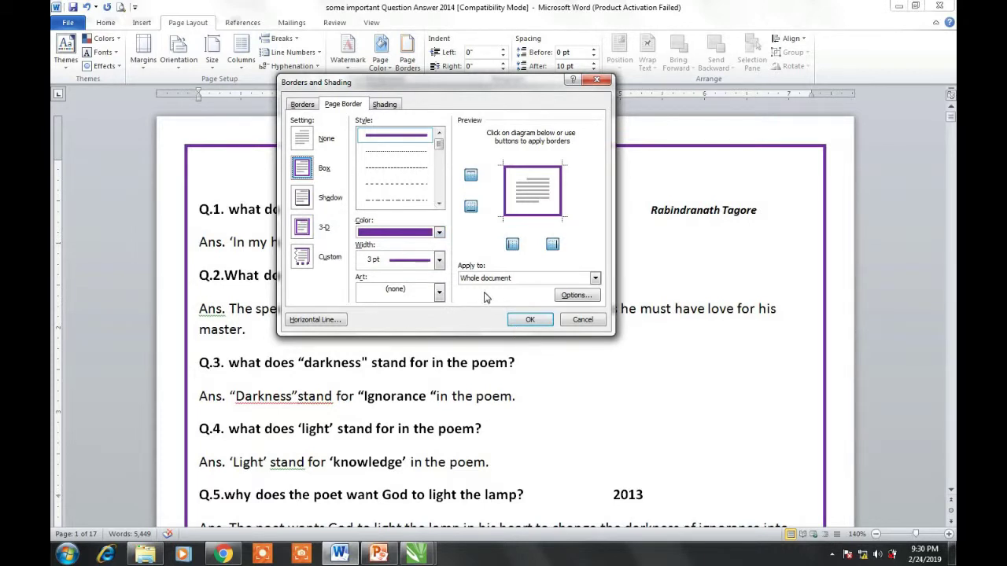
left_click(439, 291)
scroll(439, 326, "down", 2)
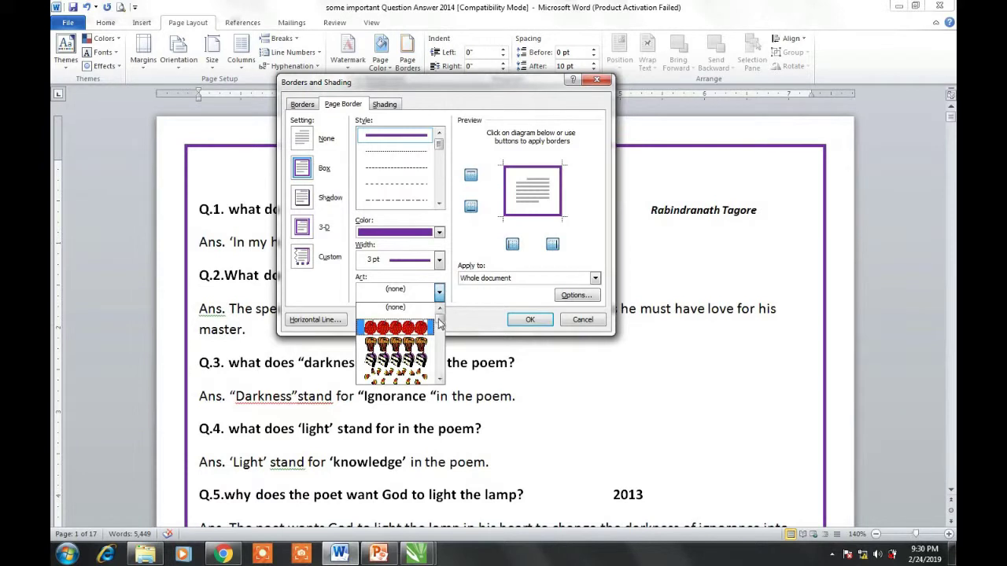
mouse_move(441, 328)
left_mouse_down()
mouse_move(443, 341)
mouse_move(439, 315)
mouse_move(442, 328)
left_mouse_up()
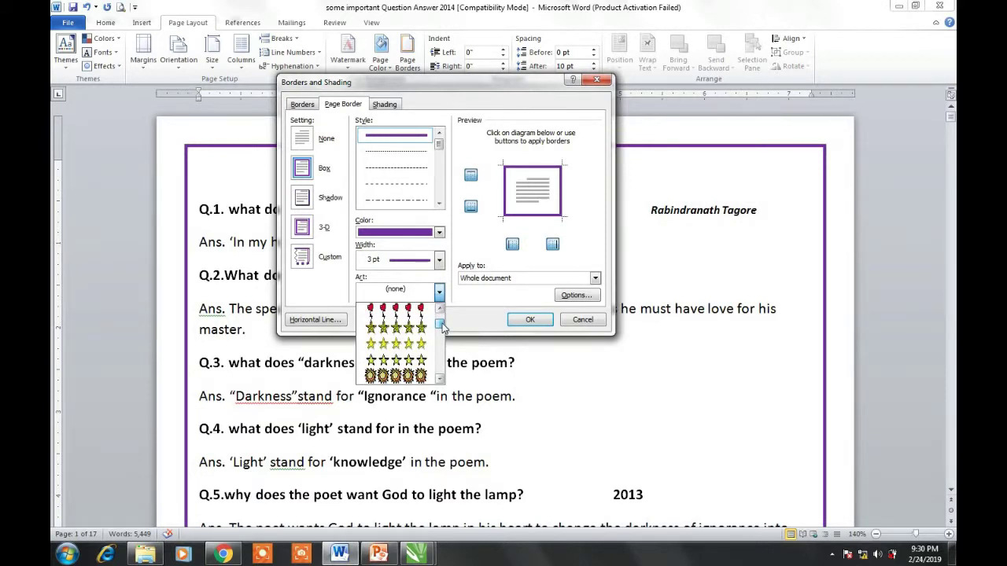
left_click(384, 344)
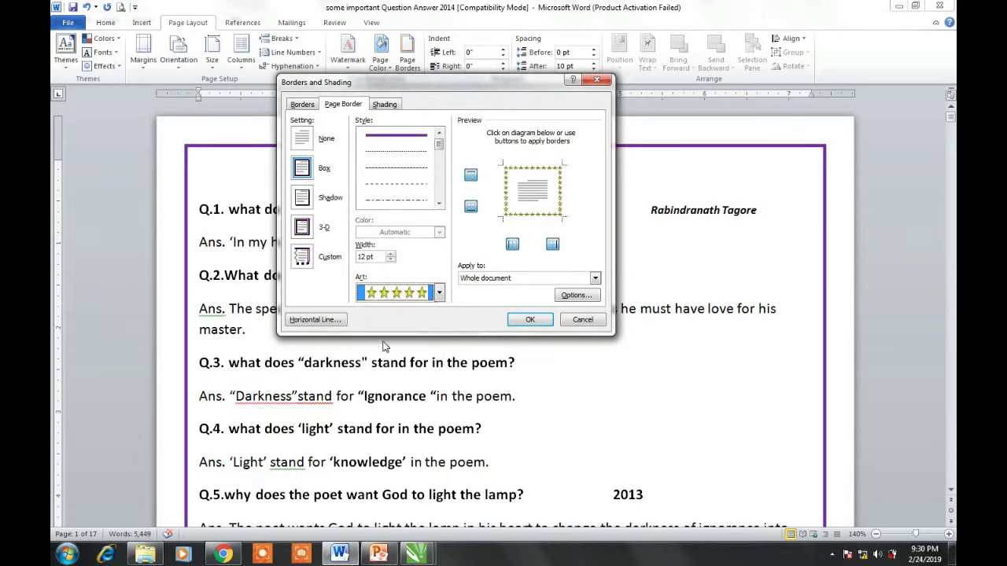
left_click(532, 320)
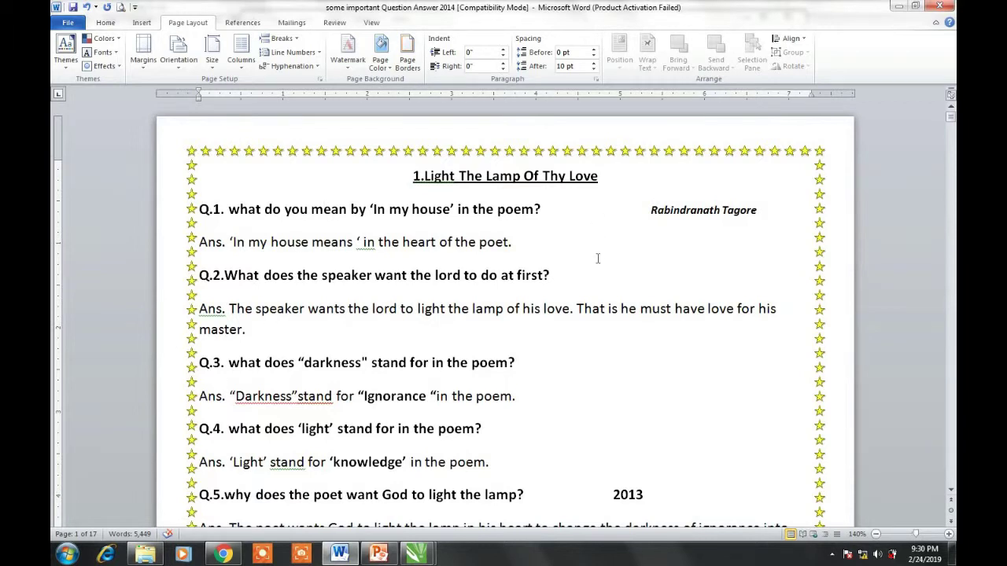
scroll(598, 258, "down", 3)
scroll(596, 258, "down", 4)
scroll(594, 258, "down", 1)
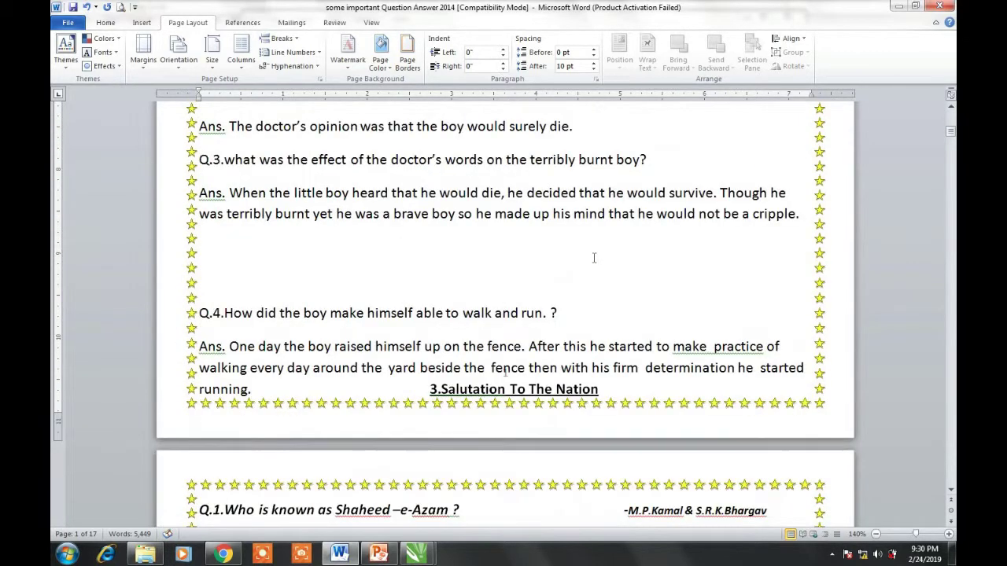
scroll(594, 258, "up", 3)
scroll(593, 255, "up", 3)
scroll(592, 248, "up", 4)
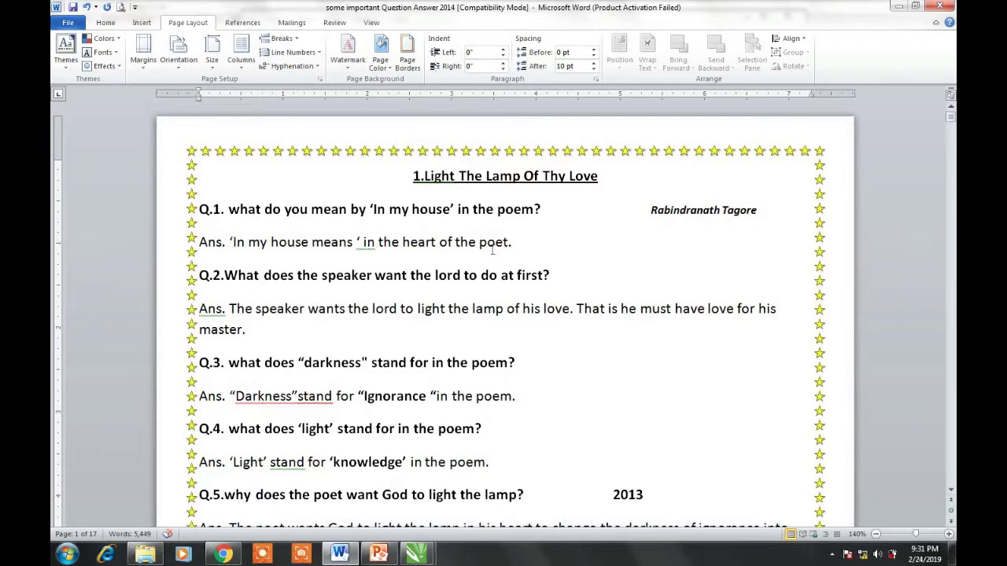
Step: Reopen the page border settings and scroll the Art list down to the poinsettia border
left_click(348, 64)
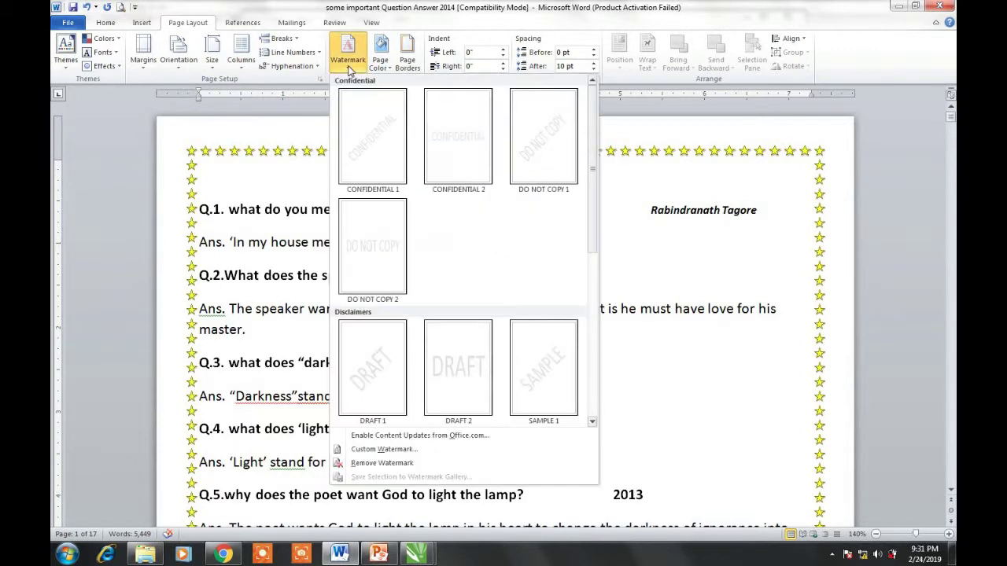
left_click(407, 62)
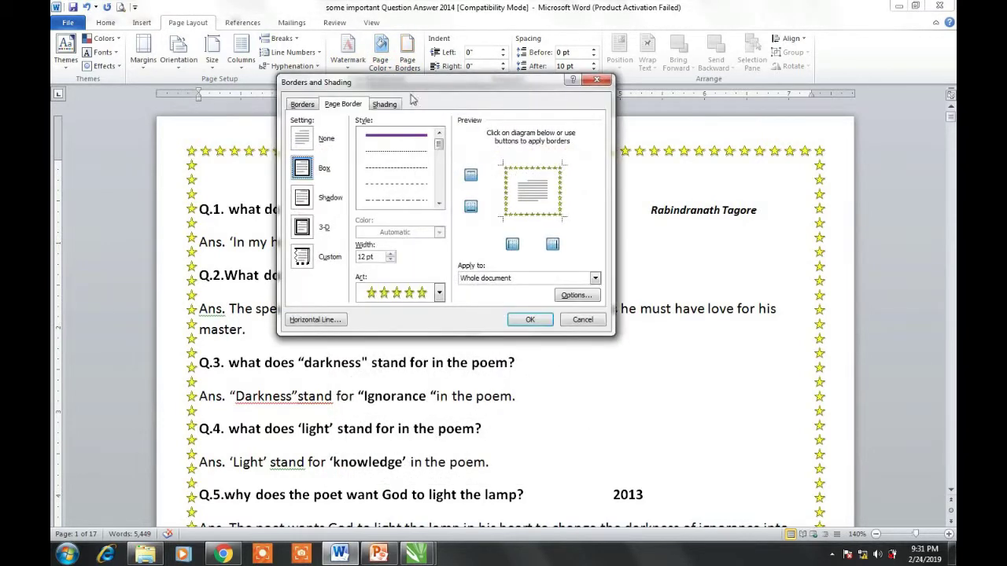
left_click(432, 270)
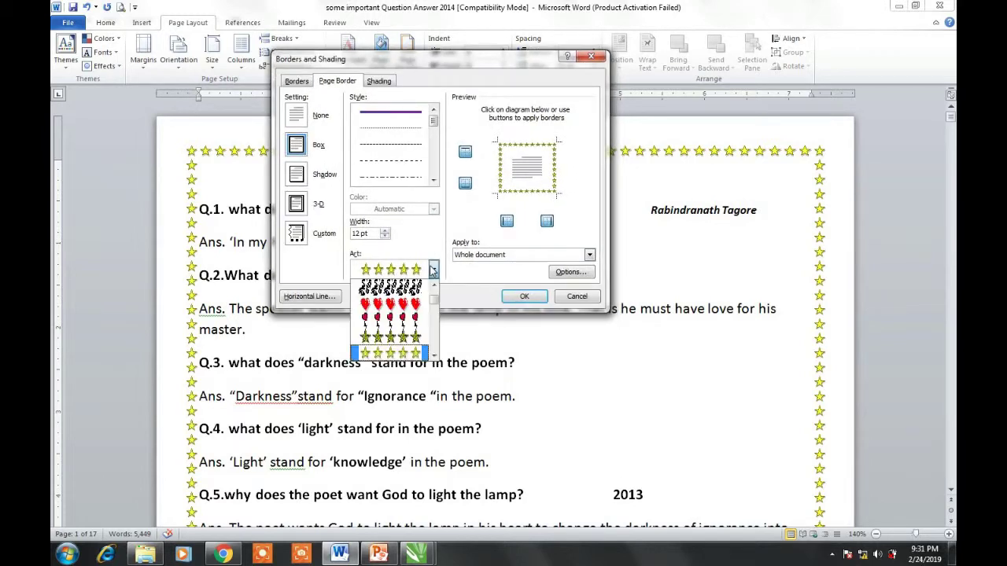
scroll(413, 352, "down", 1)
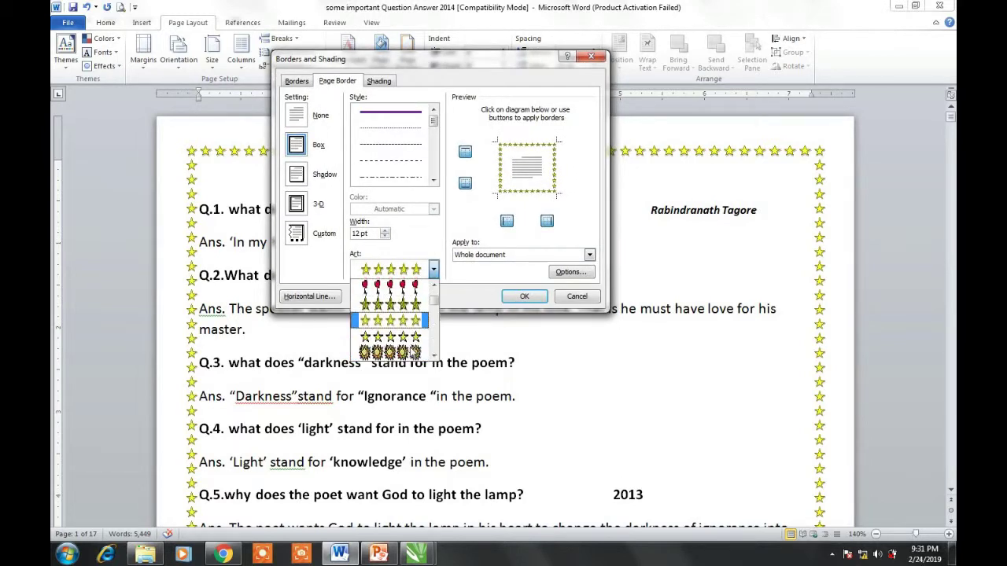
scroll(413, 352, "down", 2)
scroll(413, 351, "down", 2)
scroll(413, 351, "down", 1)
scroll(413, 352, "down", 1)
scroll(413, 352, "down", 2)
scroll(413, 351, "down", 1)
scroll(413, 352, "down", 1)
scroll(413, 351, "down", 1)
scroll(413, 352, "down", 1)
scroll(413, 352, "down", 1)
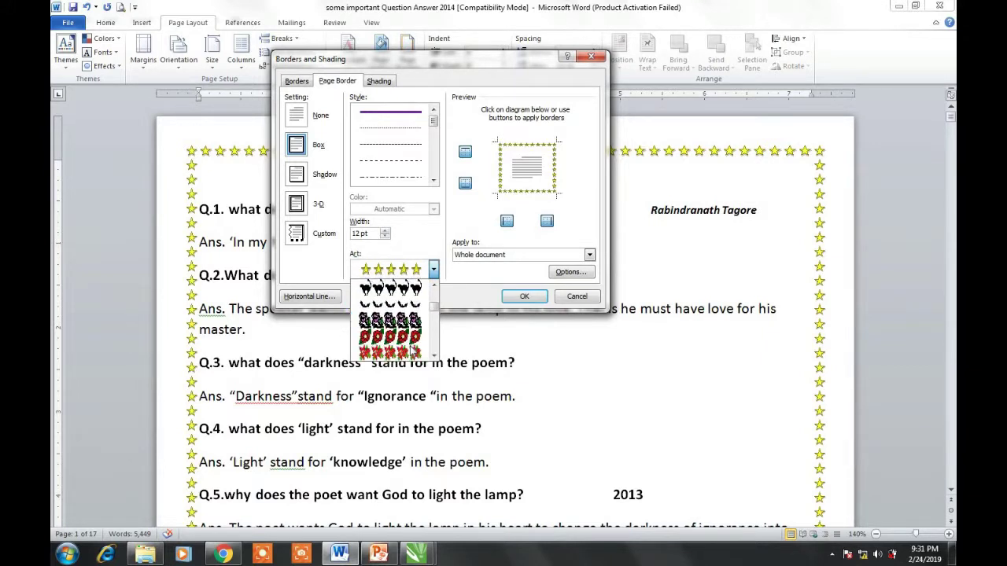
Step: Apply the poinsettia art border to every page
left_click(413, 352)
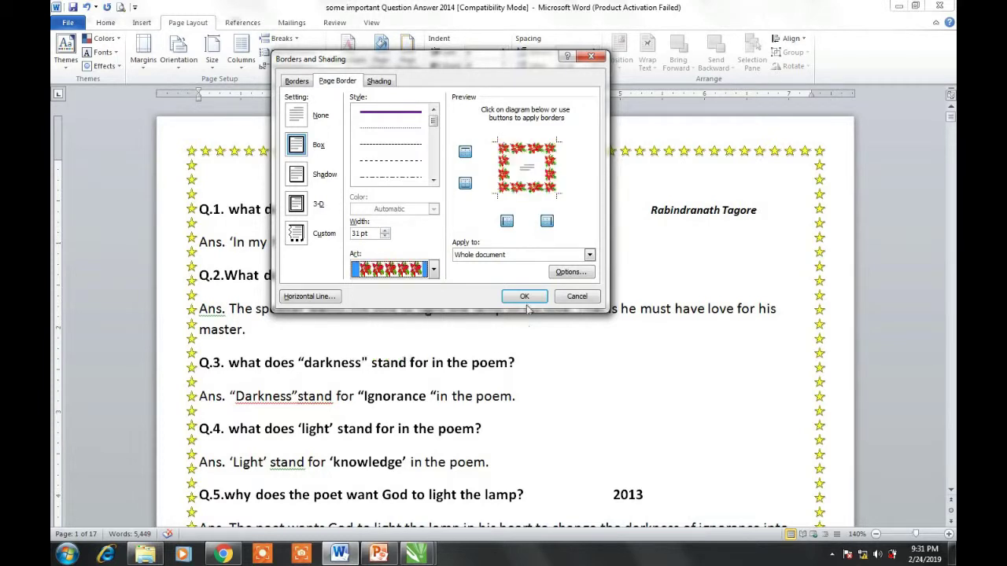
left_click(525, 297)
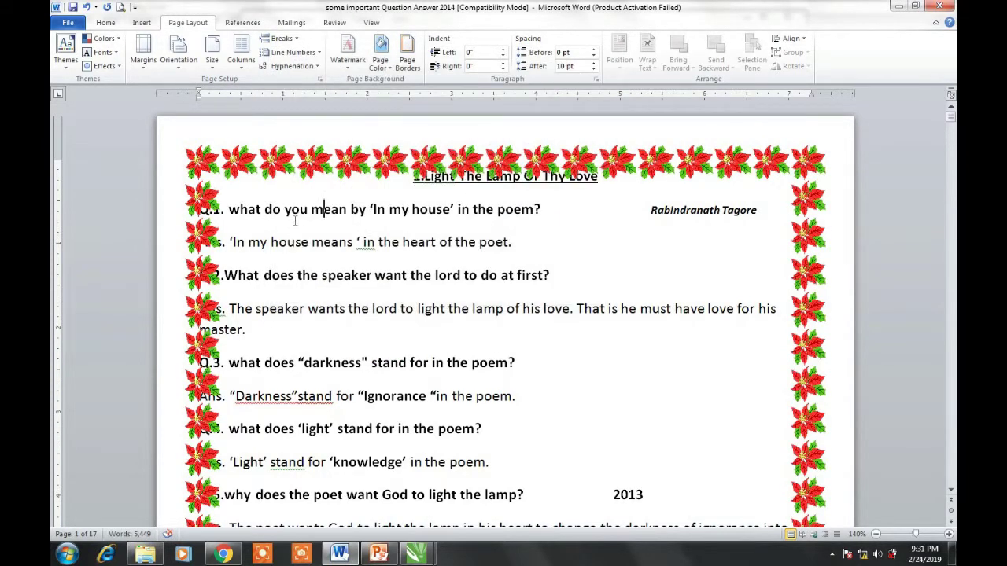
left_click(387, 224)
Step: Narrow the poinsettia art border width from 31 pt down to 12 pt
left_click(406, 56)
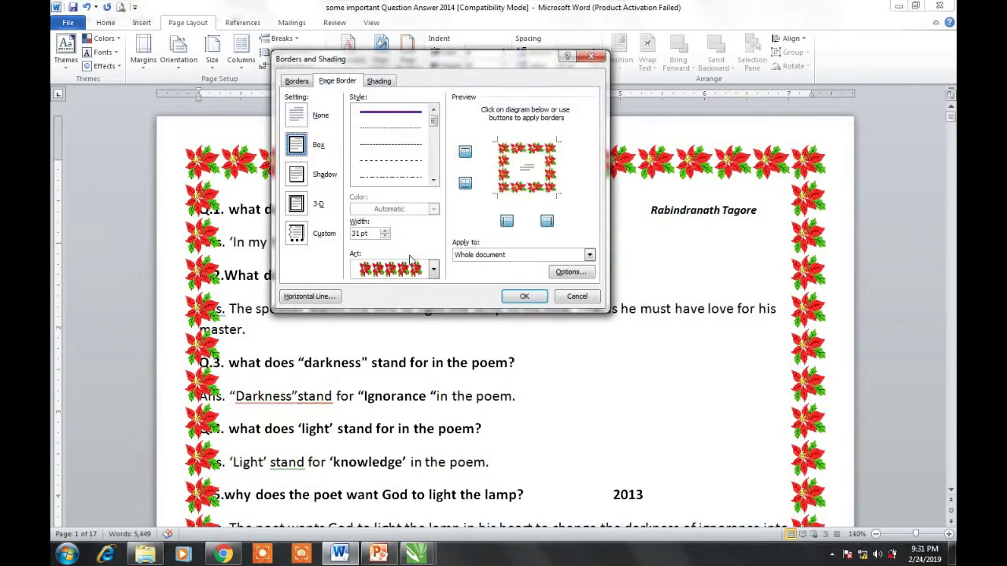
left_click(433, 271)
left_click(434, 270)
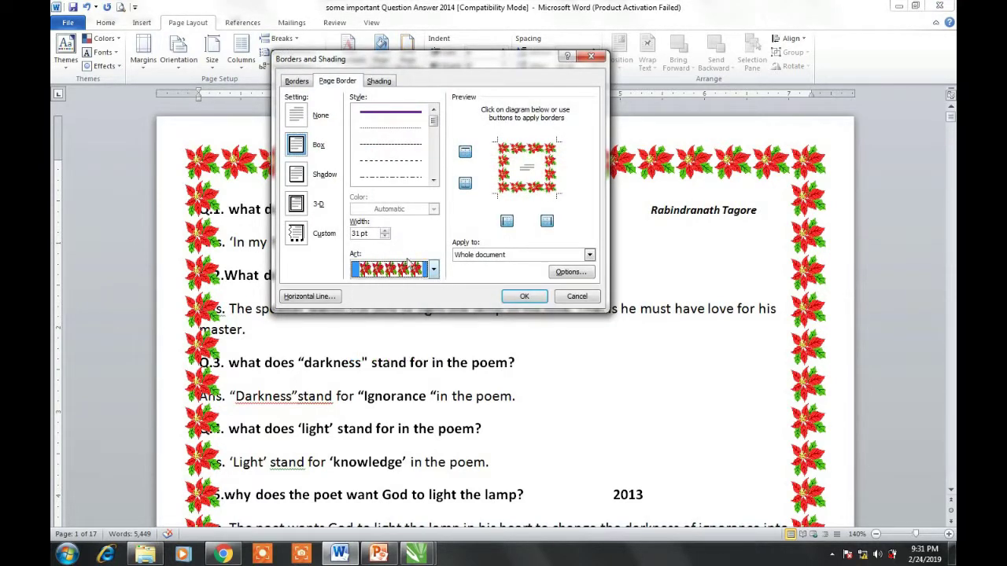
left_click(386, 236)
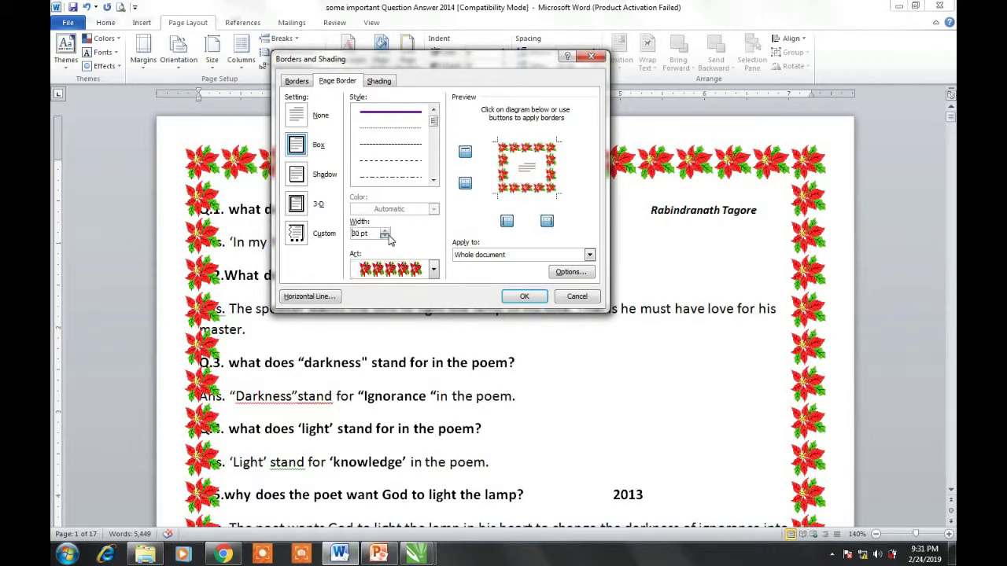
left_click(384, 231)
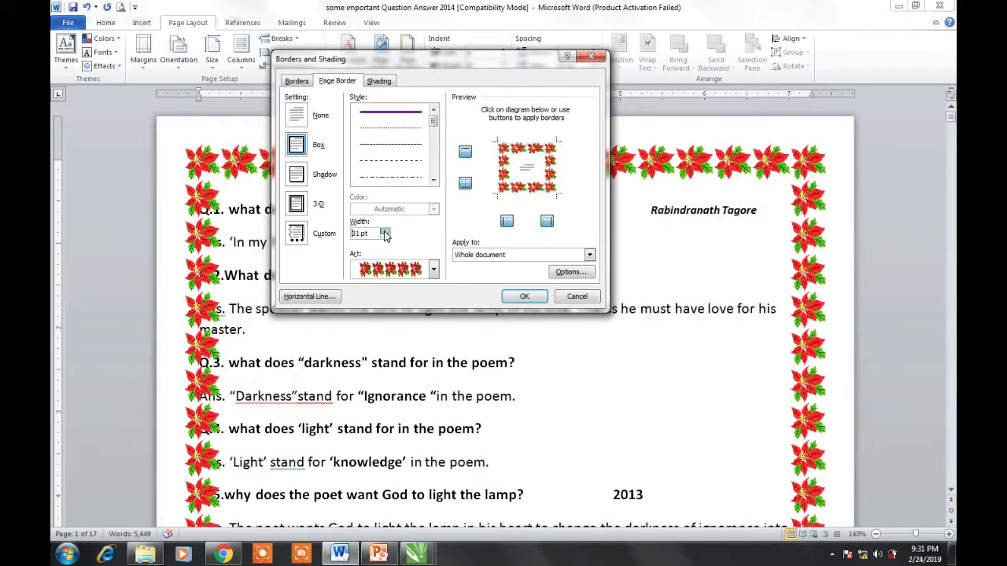
left_click(385, 238)
left_click(385, 238)
left_click(385, 238)
left_click(385, 238)
left_click(386, 238)
left_click(385, 238)
left_click(386, 238)
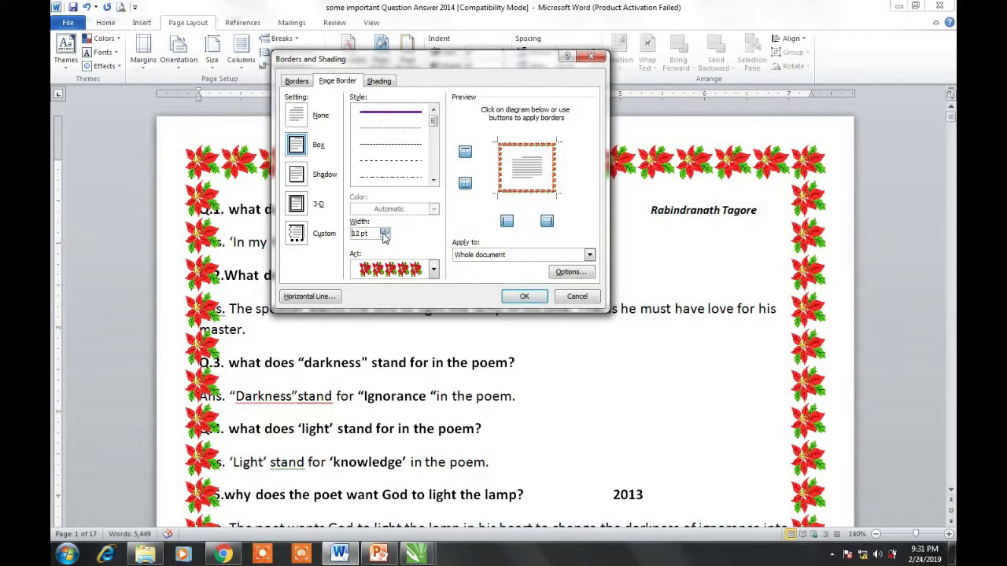
left_click(511, 299)
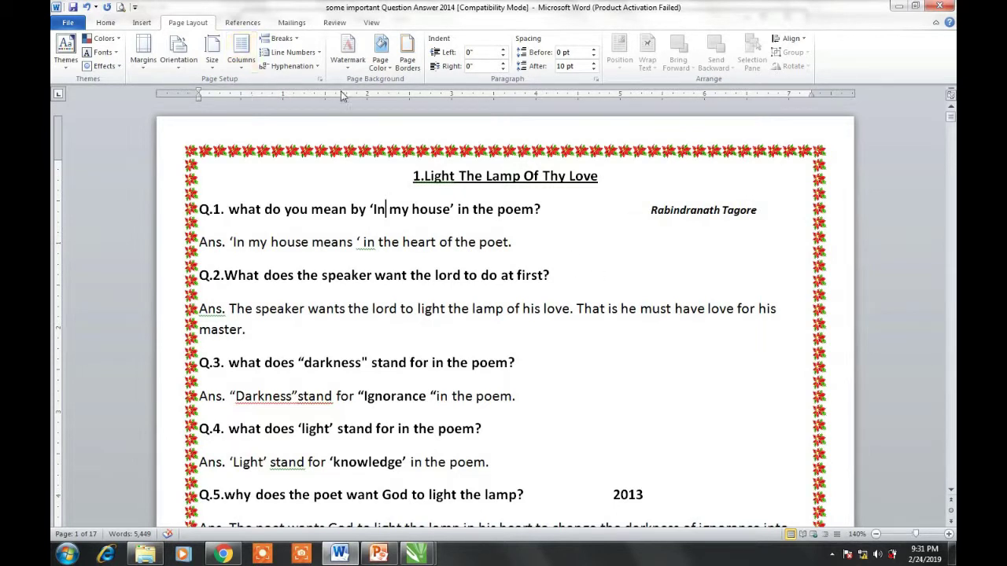
Step: Remove the poinsettia border's left and right sides, keeping only top and bottom
left_click(347, 51)
left_click(406, 55)
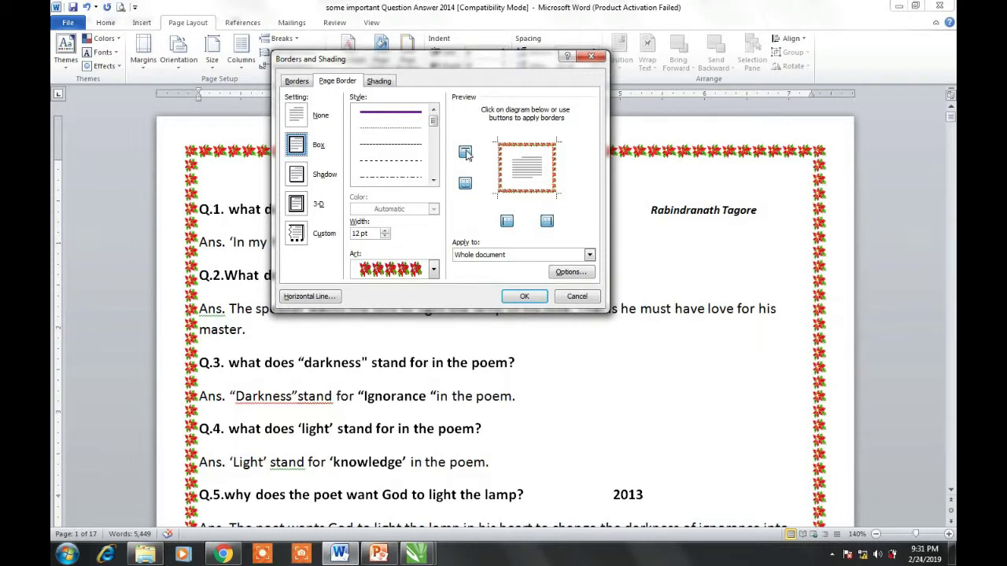
left_click(507, 222)
left_click(548, 223)
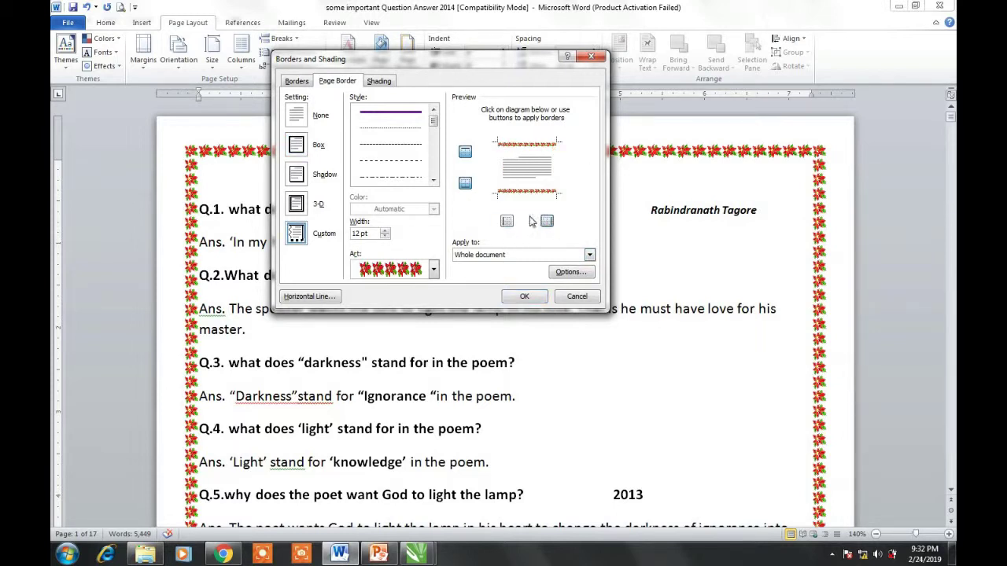
left_click(525, 296)
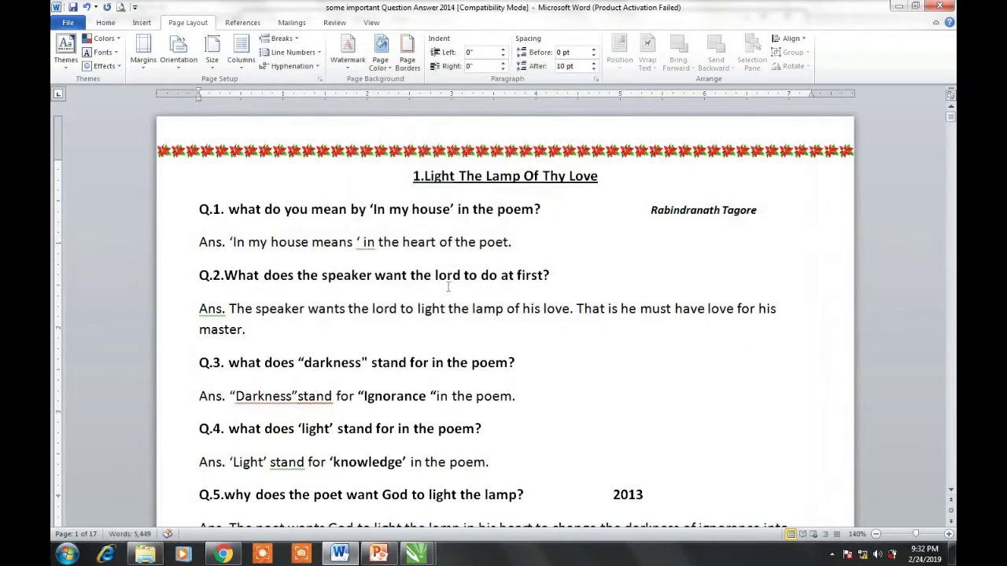
scroll(447, 287, "down", 5)
Step: Cut the poinsettia border back to the top edge only and review the pages
scroll(447, 287, "down", 3)
scroll(447, 288, "down", 5)
scroll(447, 287, "up", 4)
scroll(448, 287, "up", 2)
scroll(448, 287, "up", 5)
scroll(447, 287, "up", 1)
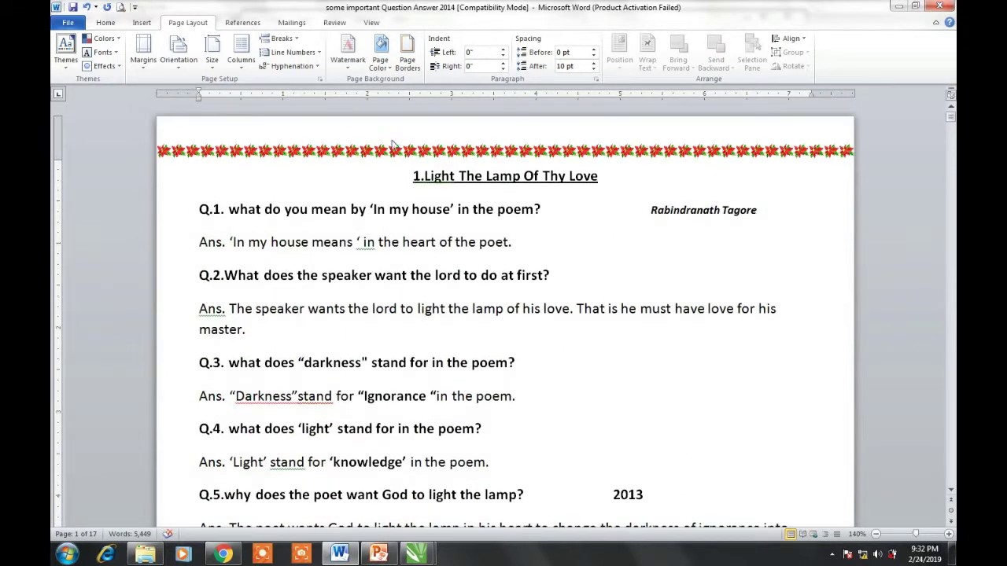
left_click(401, 69)
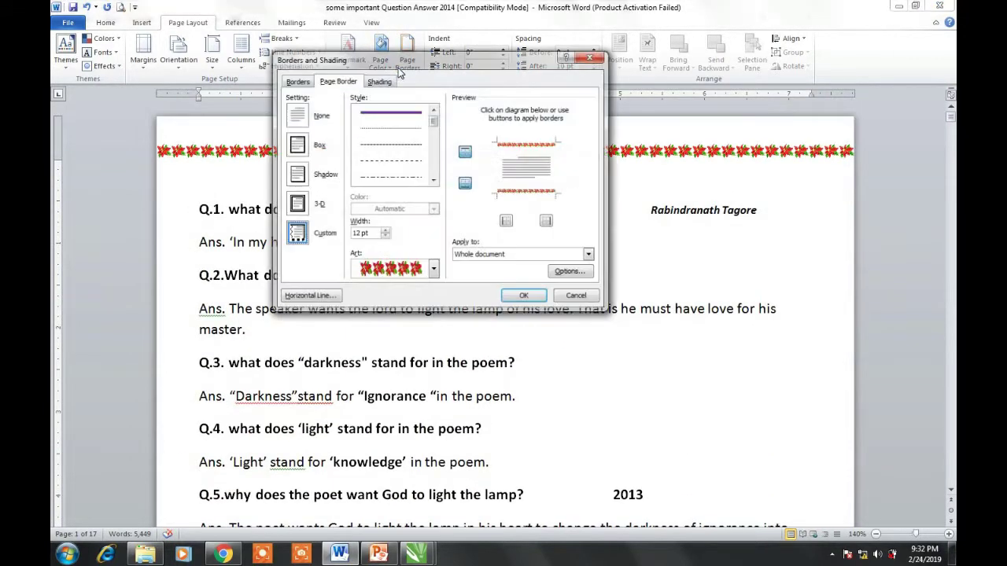
left_click(464, 184)
left_click(466, 152)
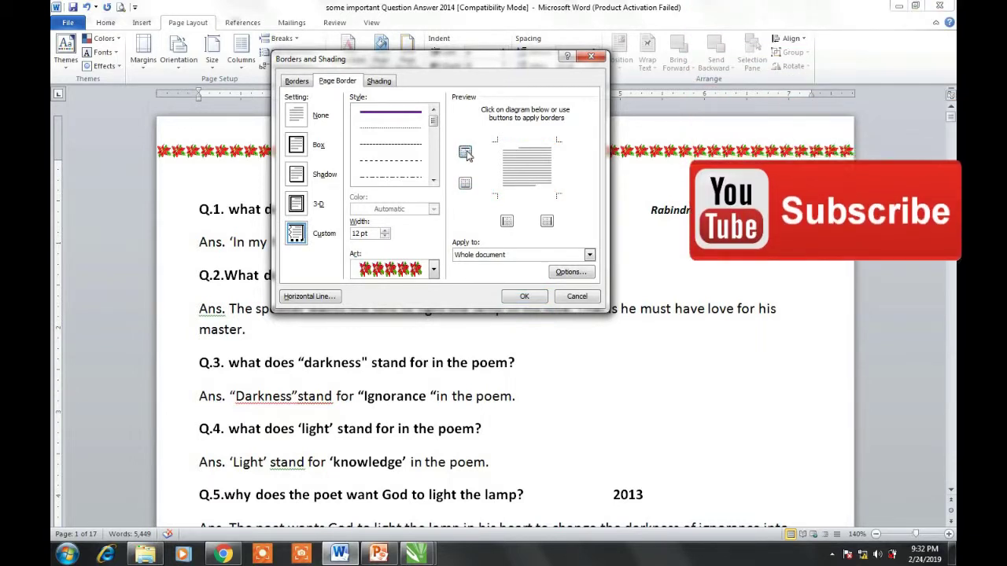
left_click(466, 153)
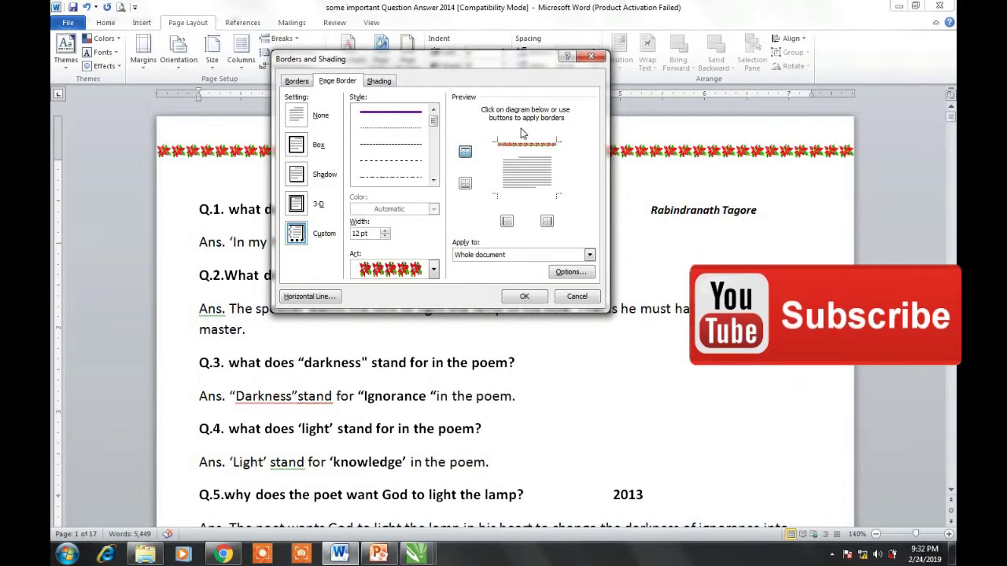
left_click(524, 296)
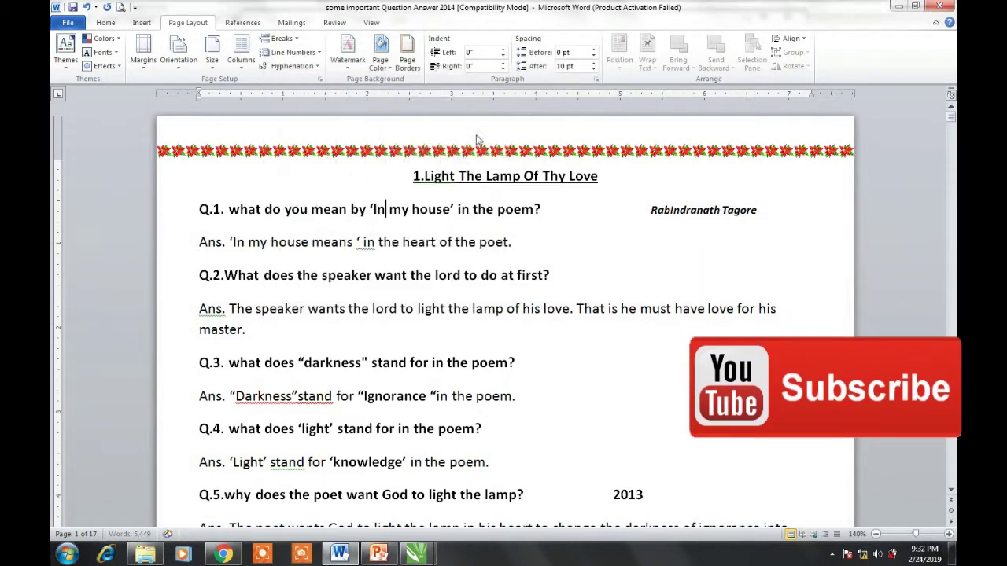
scroll(554, 312, "down", 3)
scroll(554, 313, "down", 4)
scroll(553, 312, "down", 3)
scroll(554, 313, "down", 2)
scroll(554, 312, "up", 5)
scroll(554, 312, "up", 6)
scroll(553, 312, "up", 4)
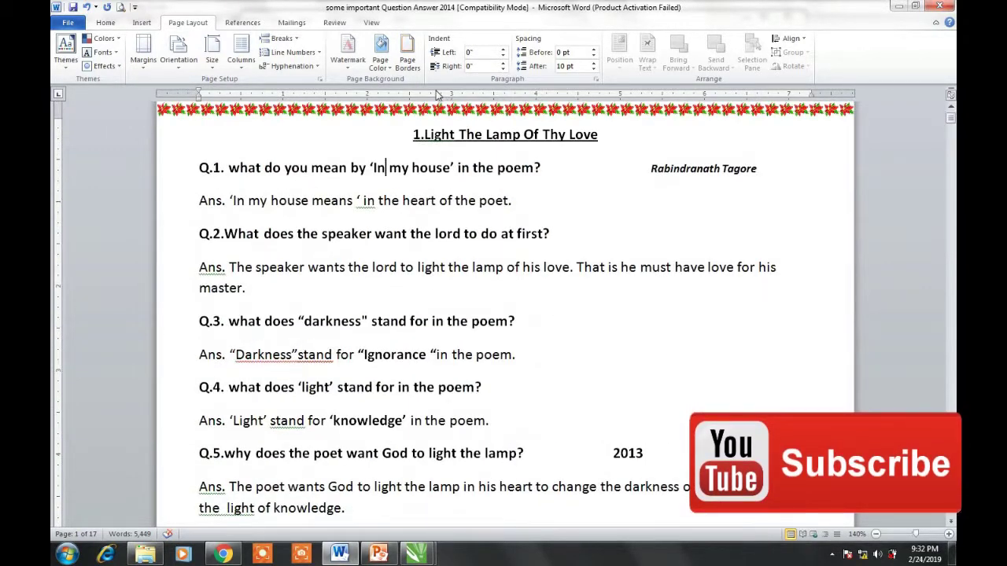
Step: Restore the poinsettia art on the top, bottom, left and right sides in the preview
left_click(407, 63)
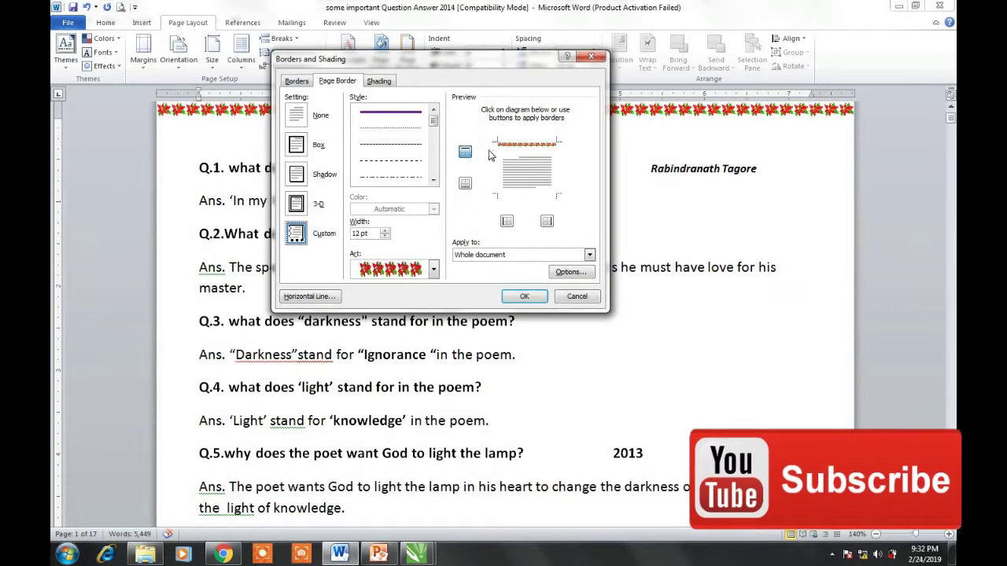
left_click(466, 154)
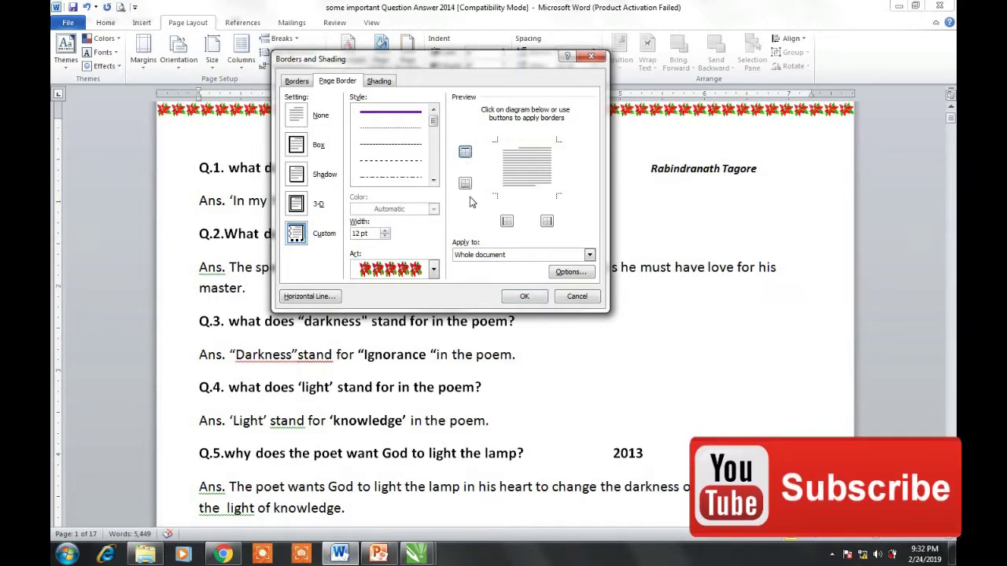
left_click(466, 183)
left_click(466, 151)
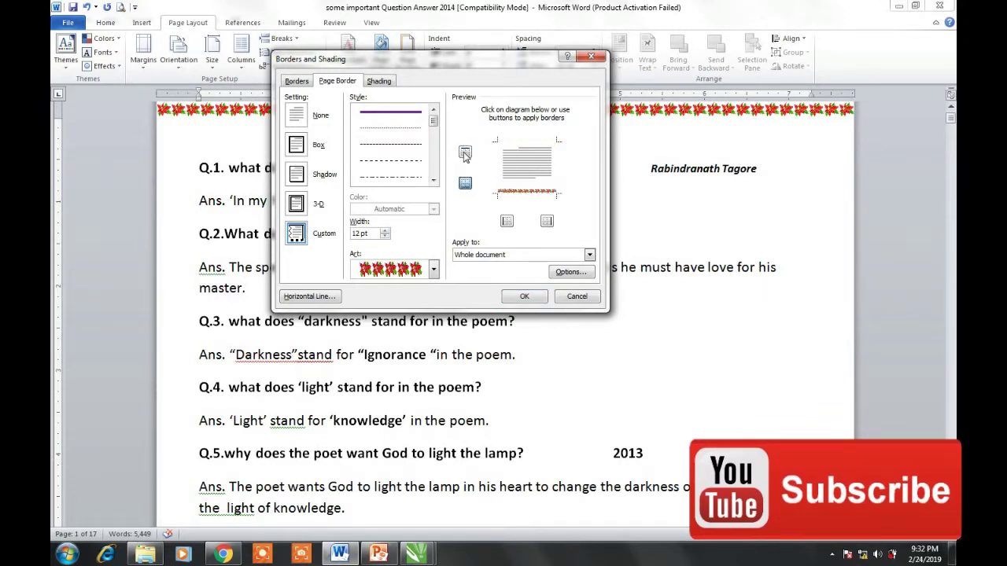
left_click(507, 223)
left_click(551, 223)
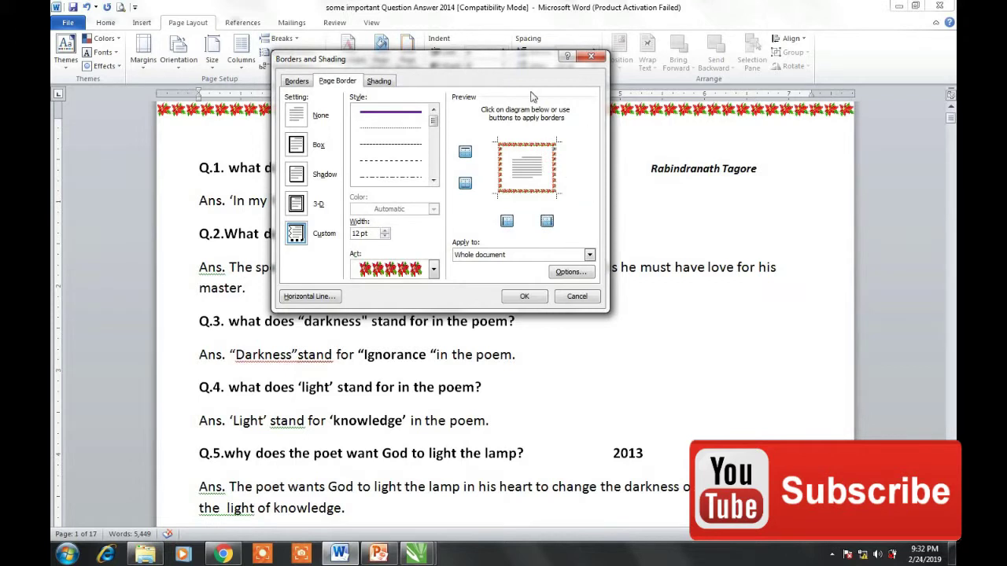
Step: Set Art to (none) and use a dashed 1½ pt line box border for the whole document
mouse_move(509, 59)
left_mouse_down()
mouse_move(531, 45)
mouse_move(478, 48)
mouse_move(567, 53)
left_mouse_up()
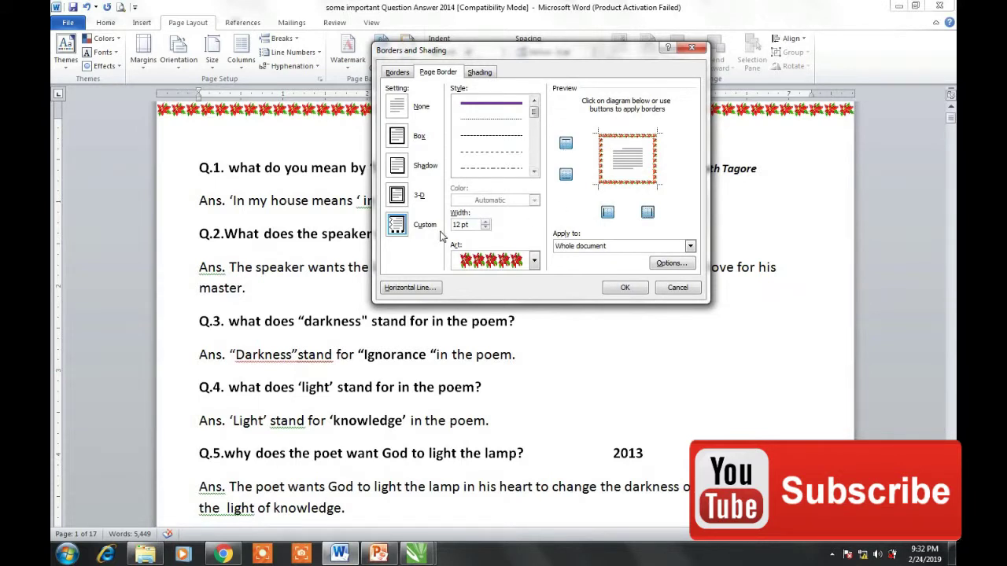
left_click(534, 265)
left_click_drag(536, 305, 536, 280)
left_click(492, 281)
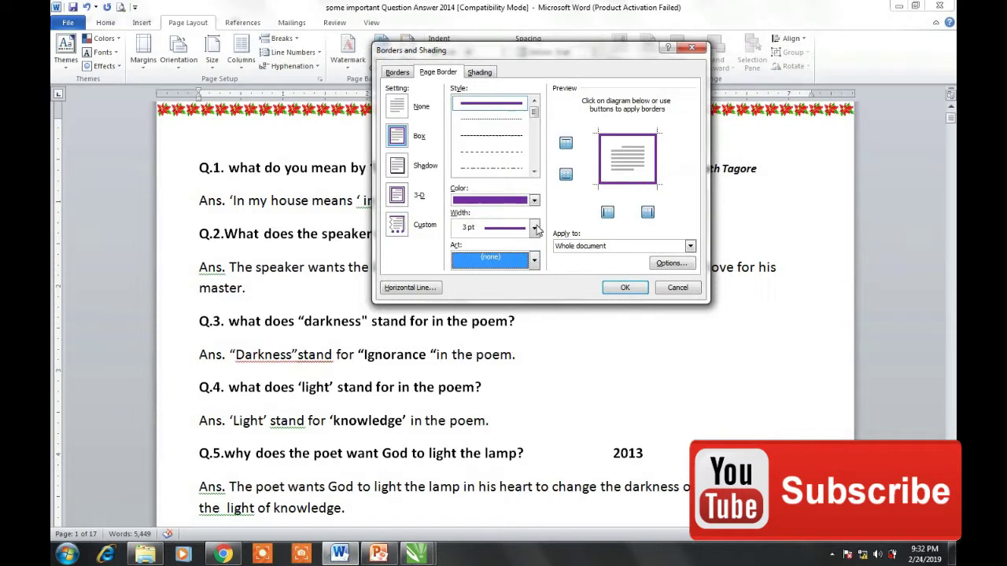
left_click(508, 136)
left_click(501, 154)
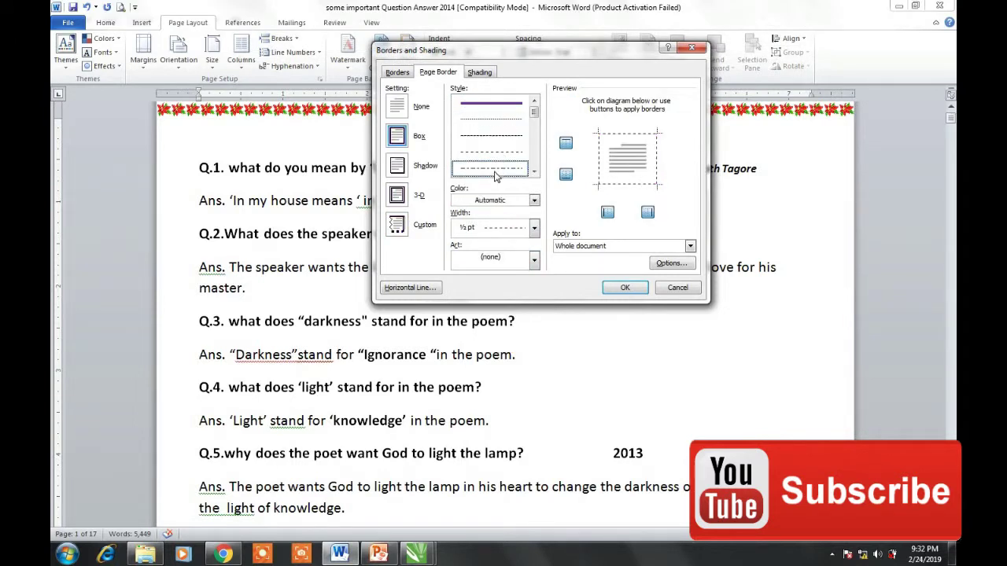
left_click(534, 227)
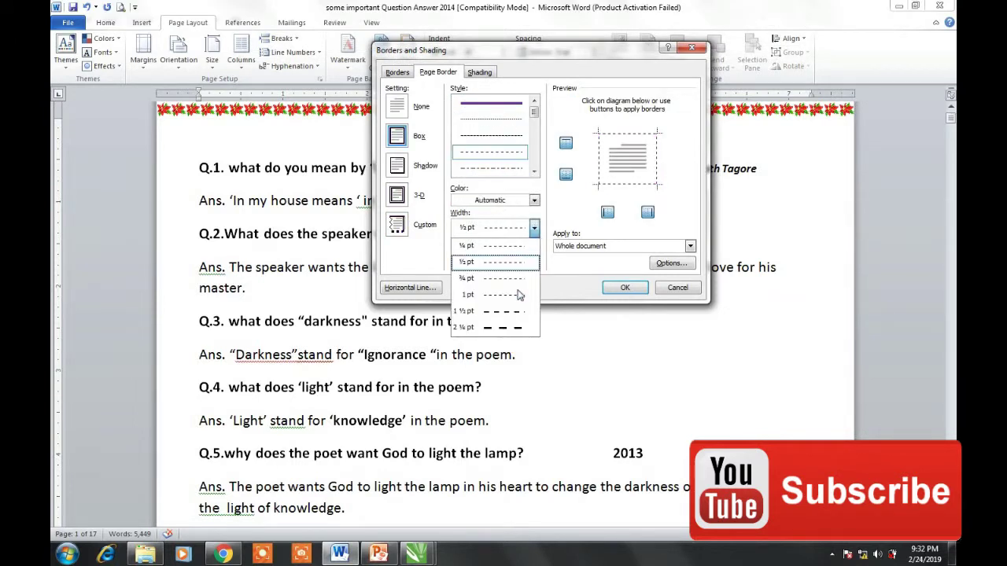
left_click(492, 289)
left_click(627, 287)
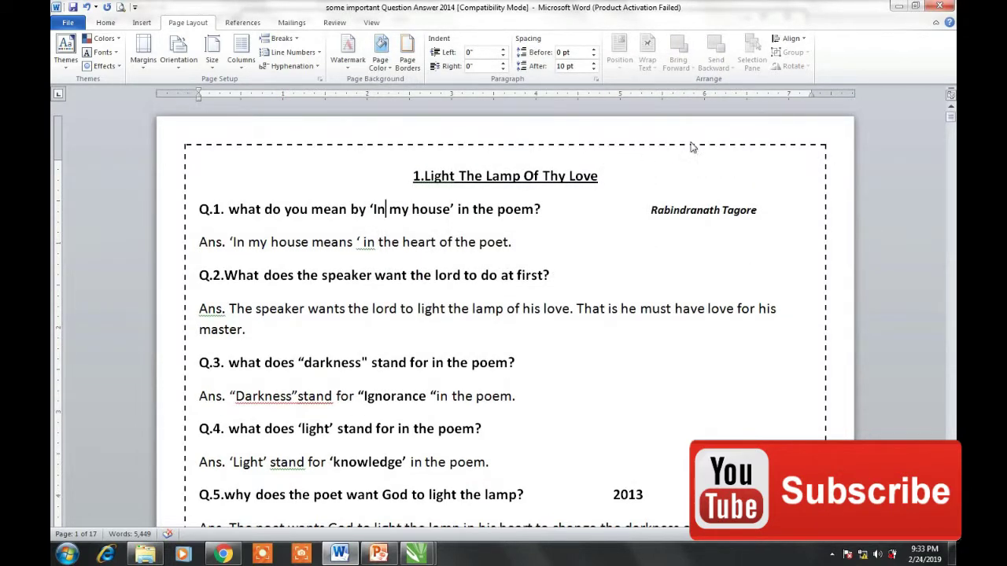
Step: Reopen Borders and Shading, glance at the Shading and Borders options, and return to Page Border
left_click(406, 53)
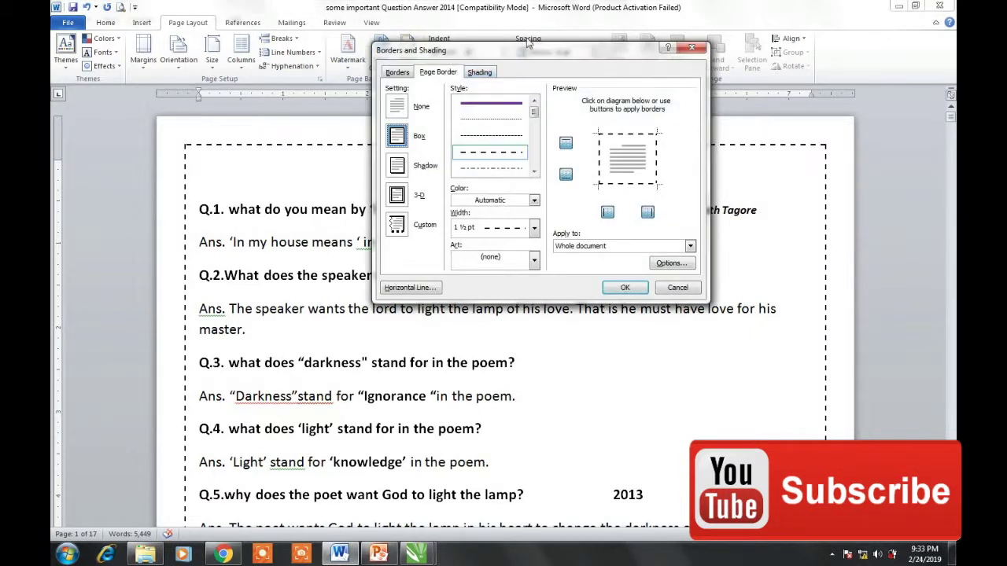
left_click_drag(566, 47, 496, 51)
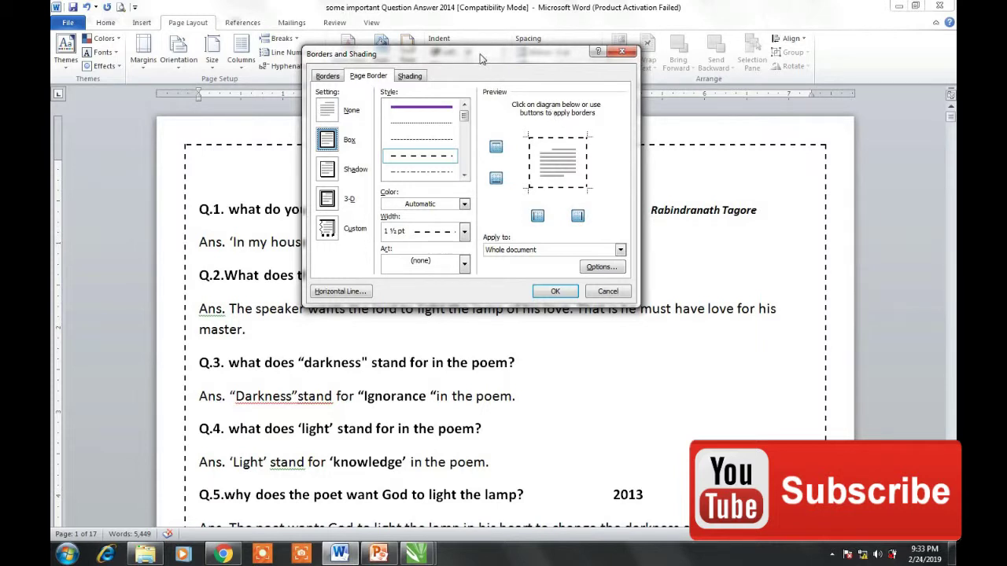
left_click_drag(473, 50, 464, 43)
left_click(403, 71)
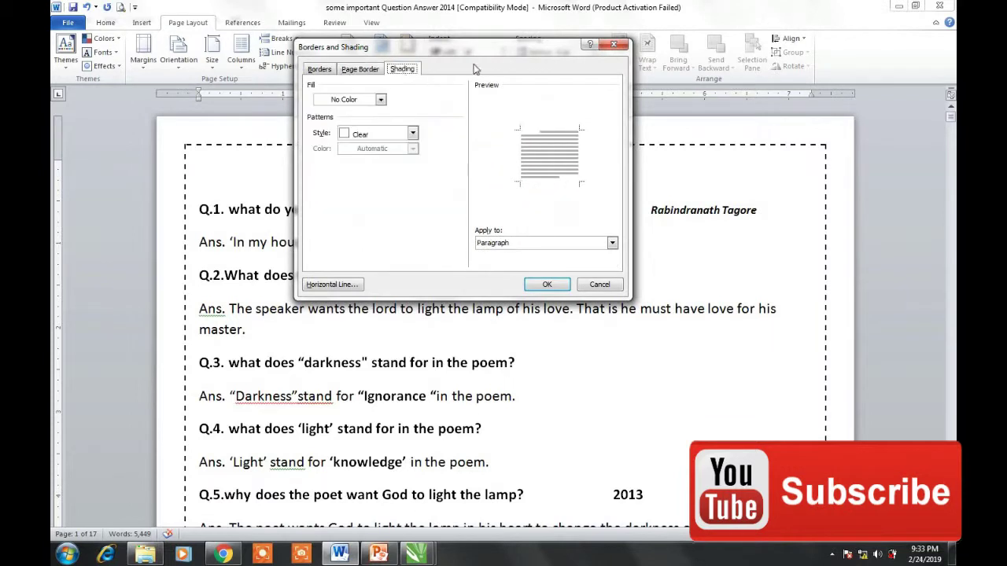
left_click(362, 70)
left_click(331, 71)
left_click(354, 71)
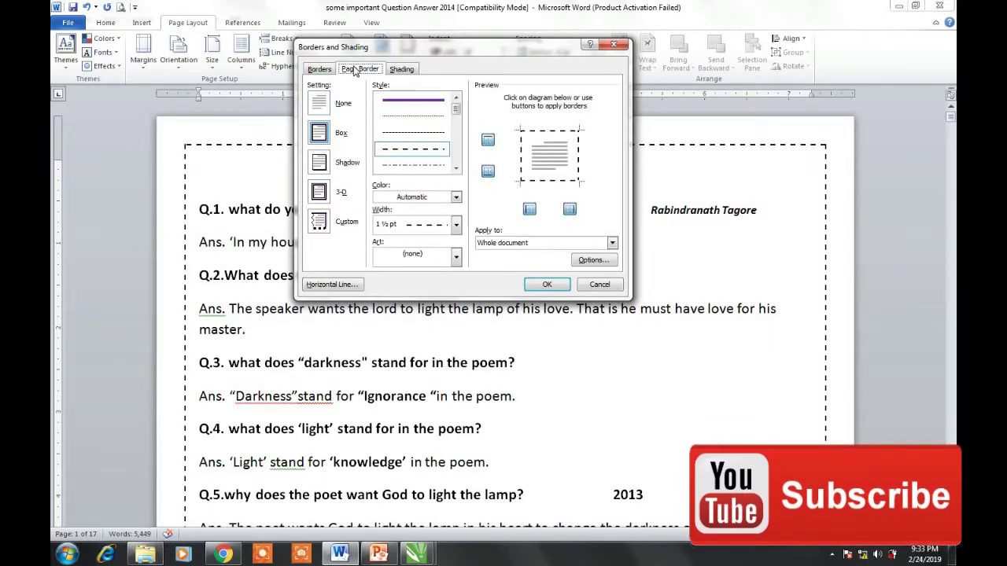
left_click(337, 70)
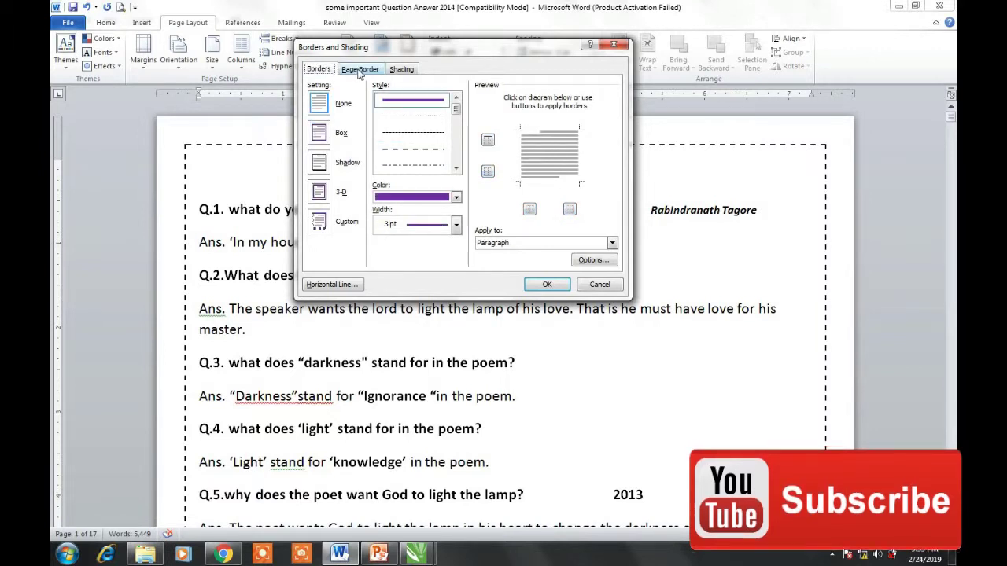
left_click(360, 69)
left_click_drag(413, 52, 403, 49)
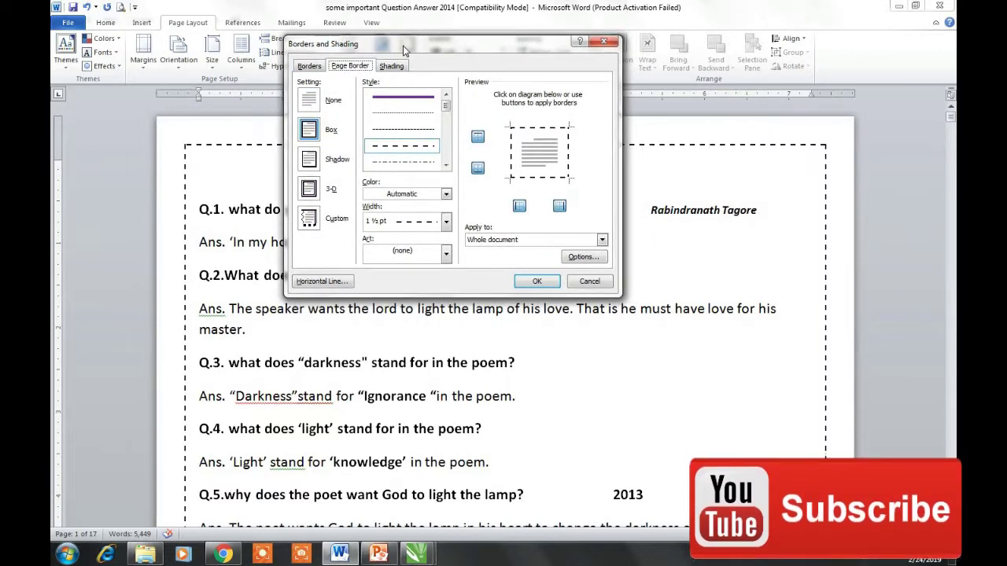